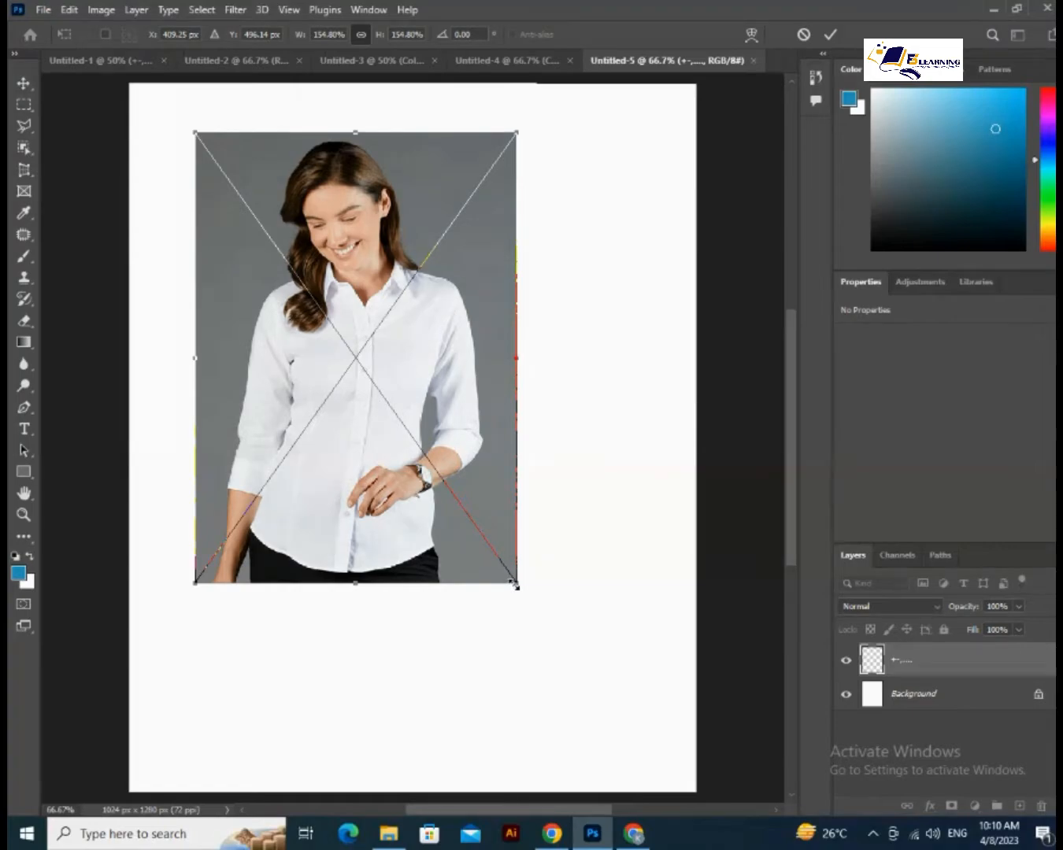
Step: Enlarge the placed portrait proportionally to 243.81%, centre it on the canvas at full canvas height, and commit the transform
left_click_drag(517, 584, 665, 788)
left_click_drag(432, 131, 430, 79)
left_click_drag(169, 442, 158, 442)
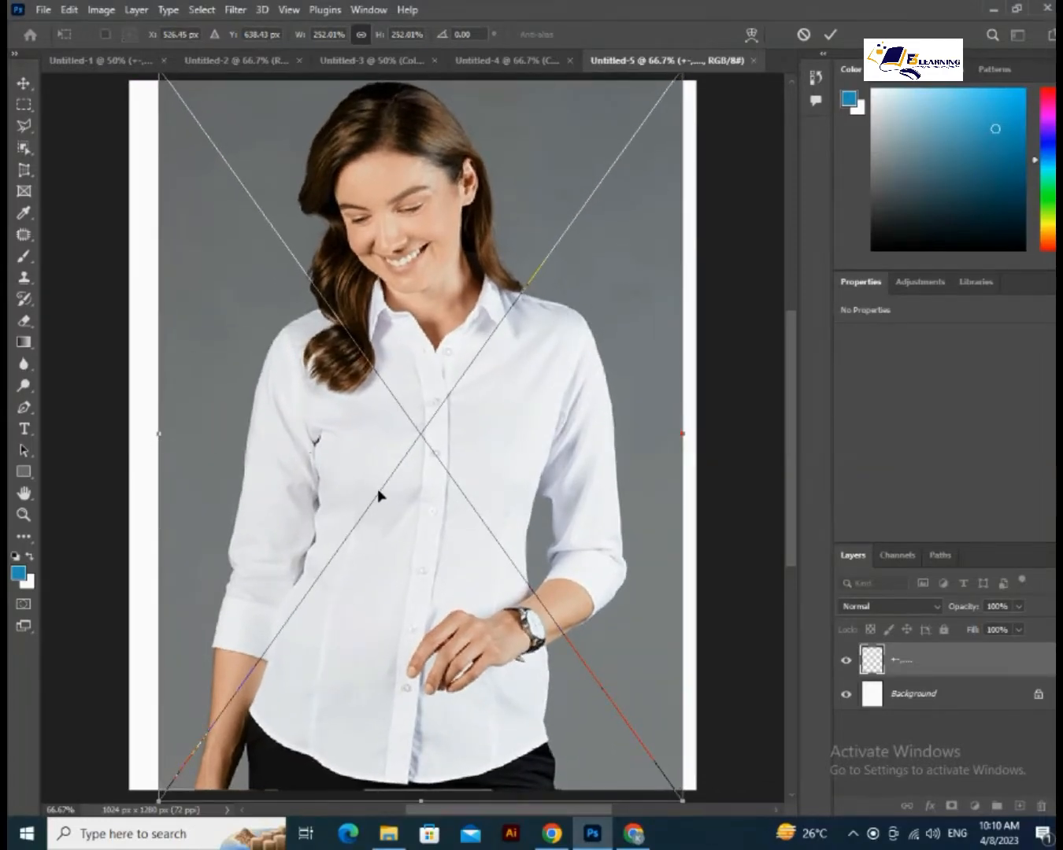
mouse_move(377, 488)
left_mouse_down()
mouse_move(389, 511)
mouse_move(381, 512)
left_mouse_up()
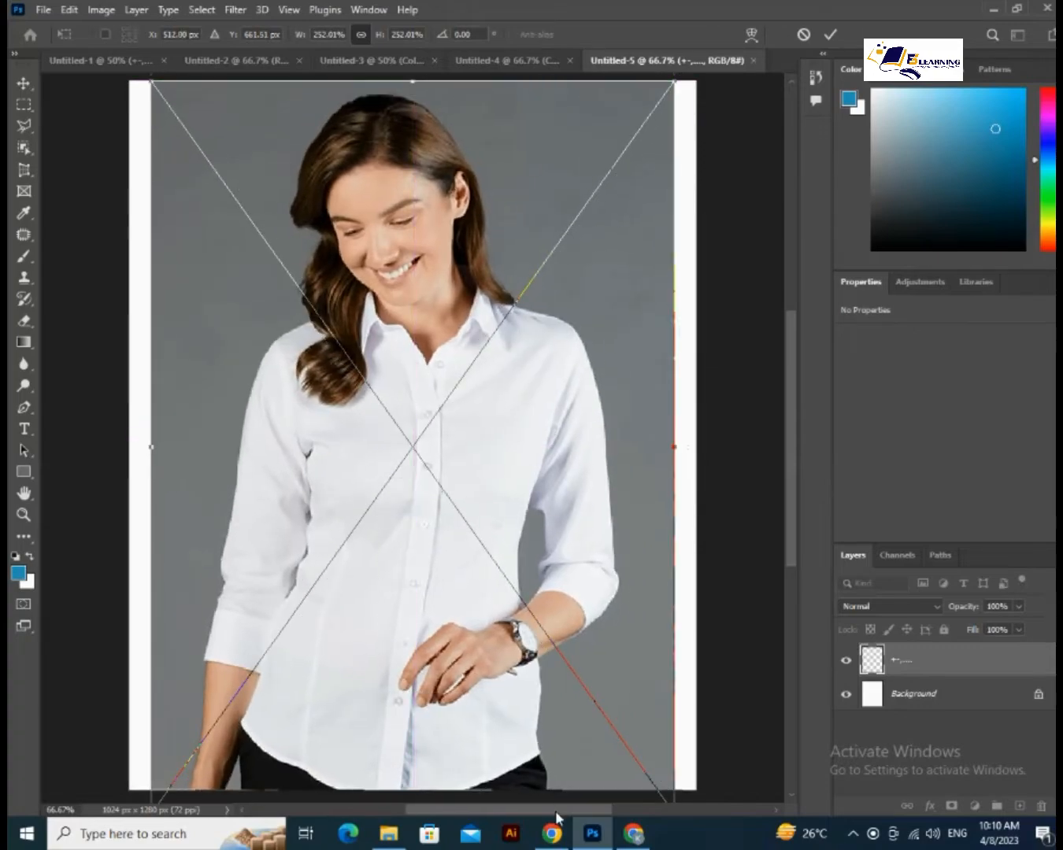
scroll(563, 756, "down", 1)
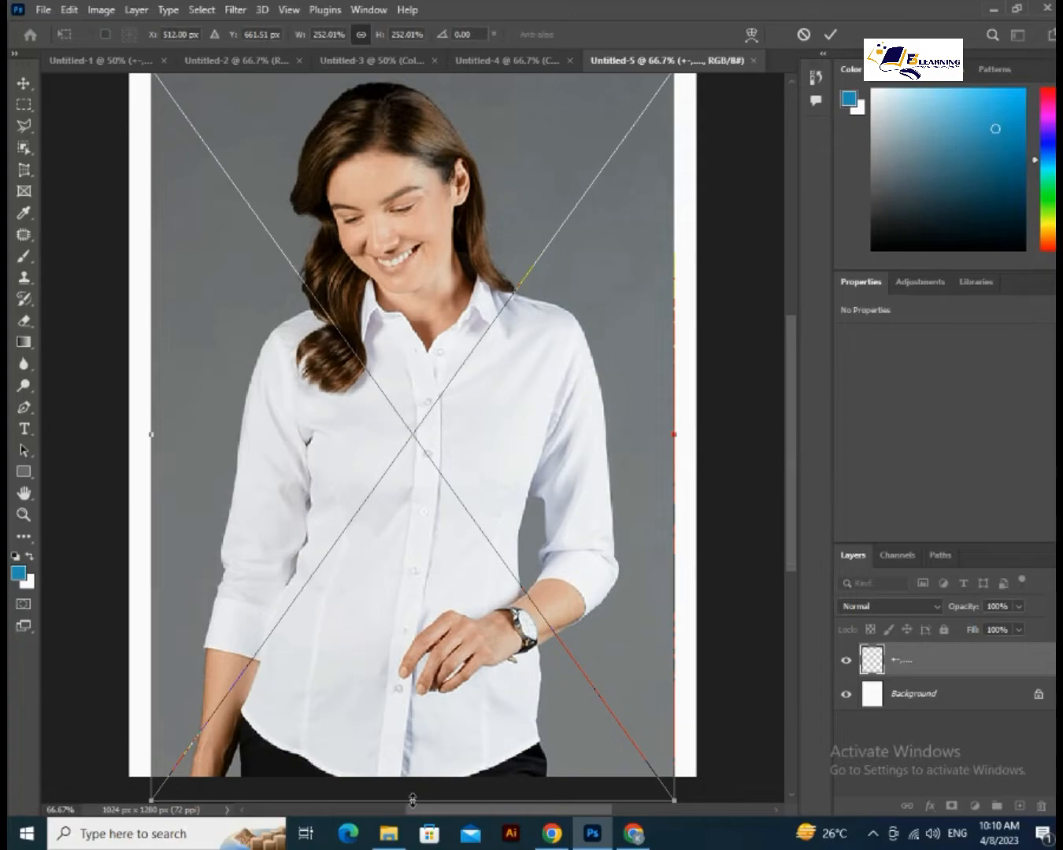
left_click_drag(413, 799, 413, 770)
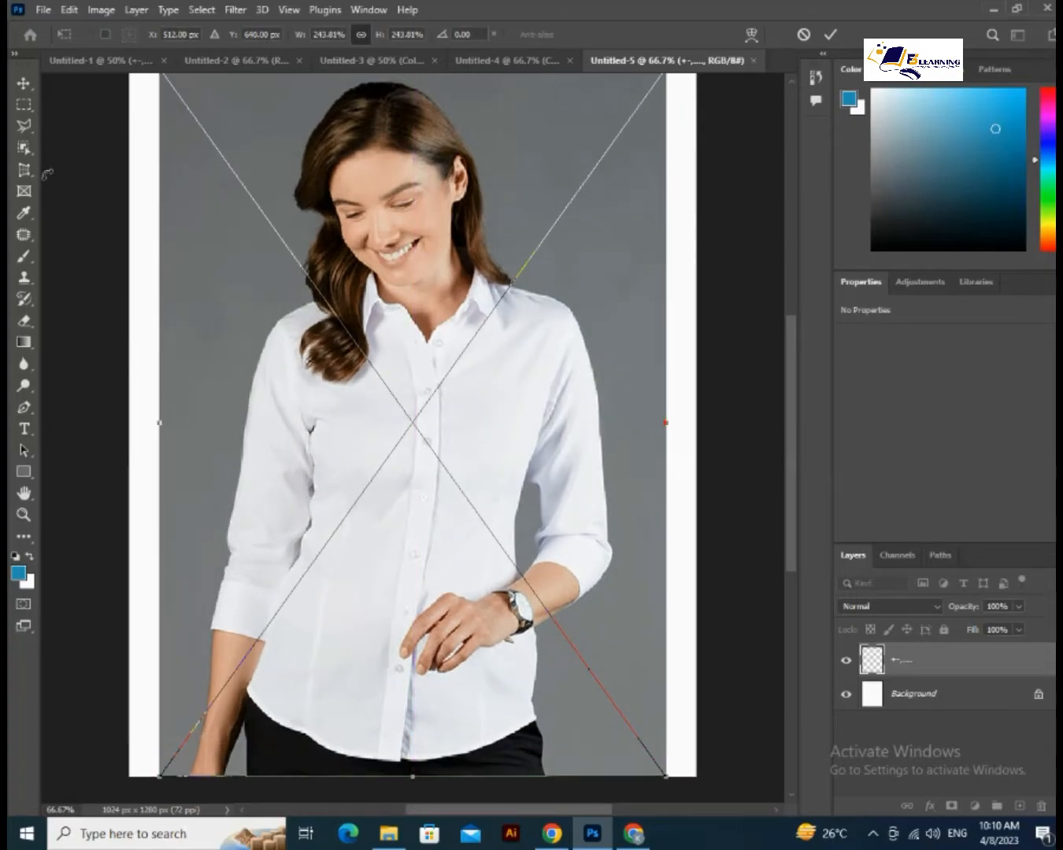
left_click(31, 80)
left_click(155, 270)
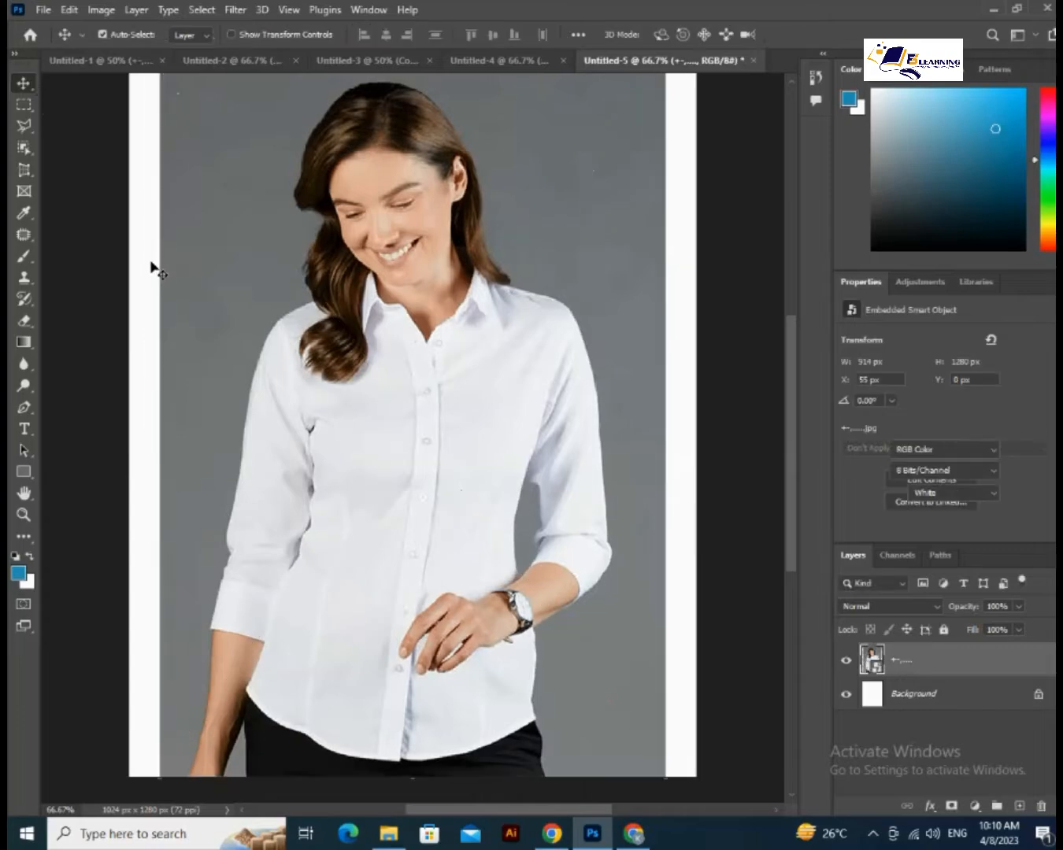
Step: With the Polygonal Lasso, outline the shirt from the shoulder beside the hair down the left sleeve and across its cuff
left_click(25, 127)
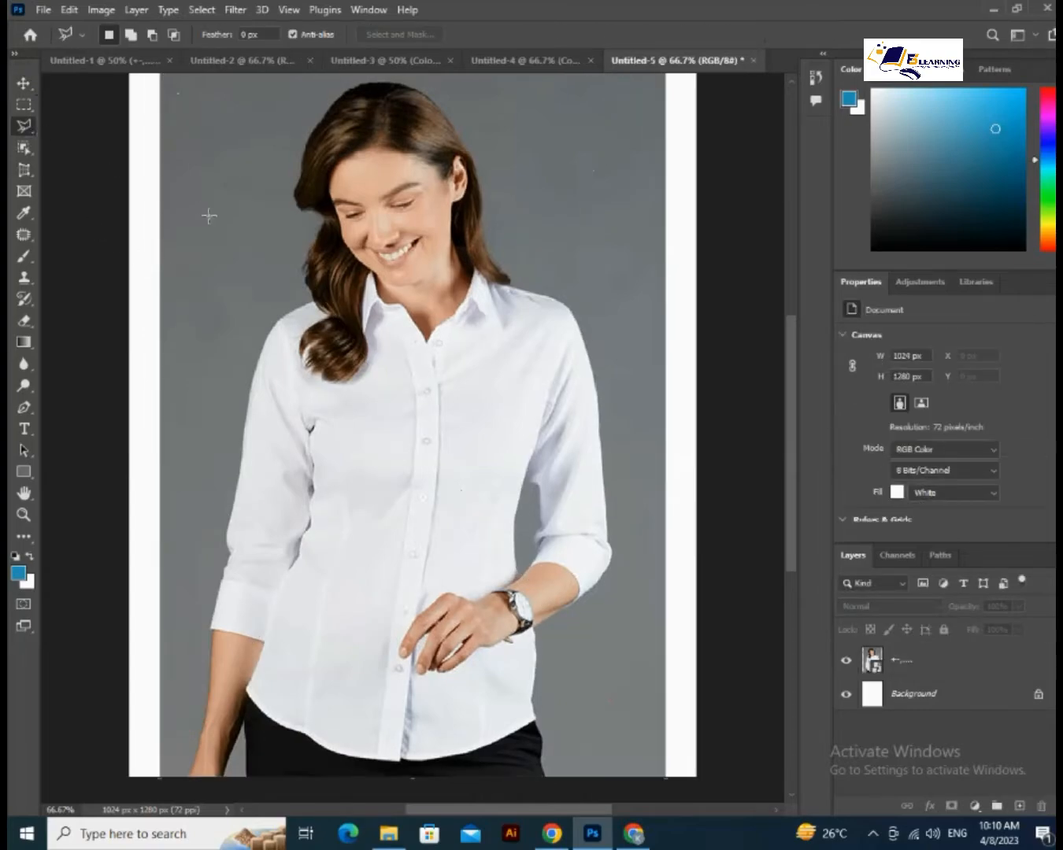
key("ctrl+plus")
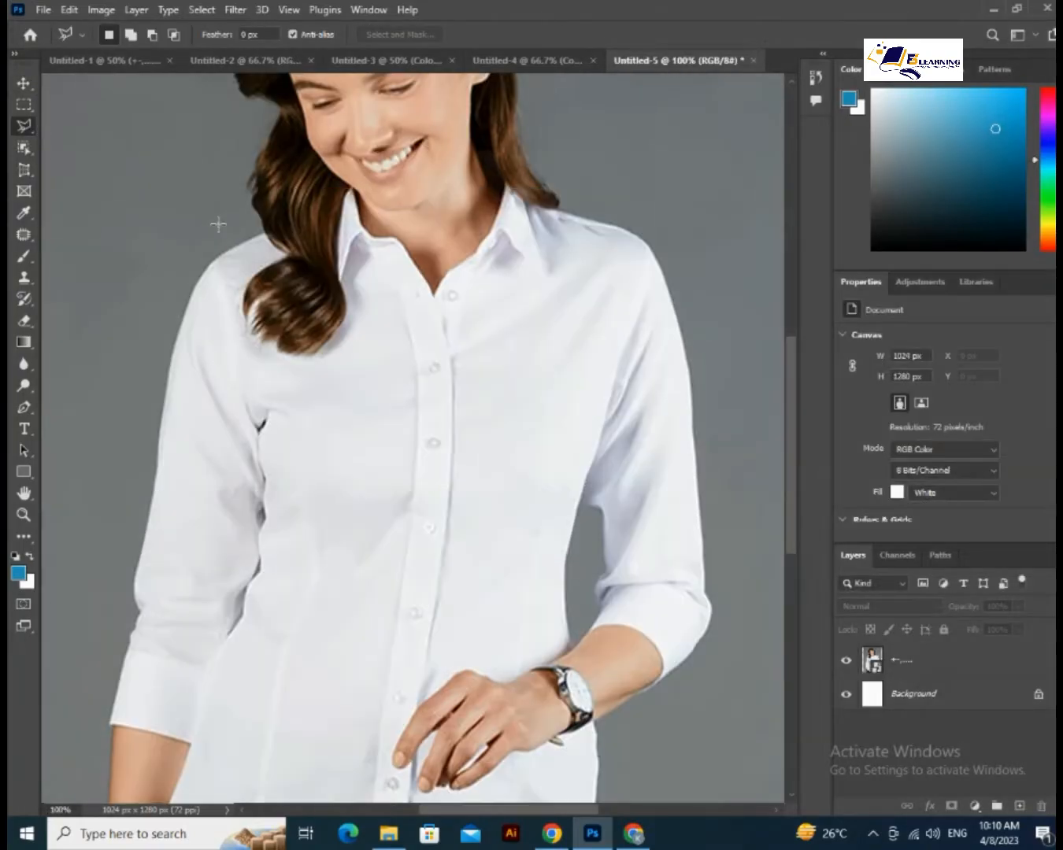
left_click(263, 233)
left_click(214, 253)
left_click(195, 282)
left_click(167, 364)
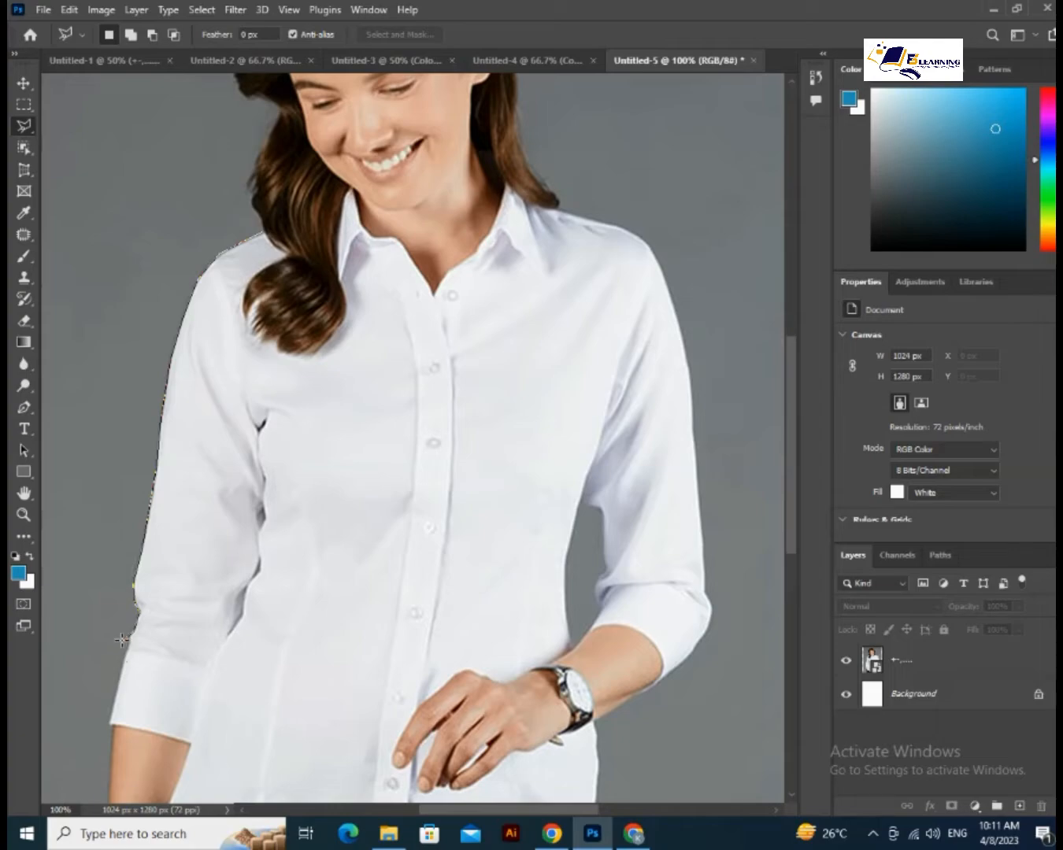
scroll(123, 643, "up", 2)
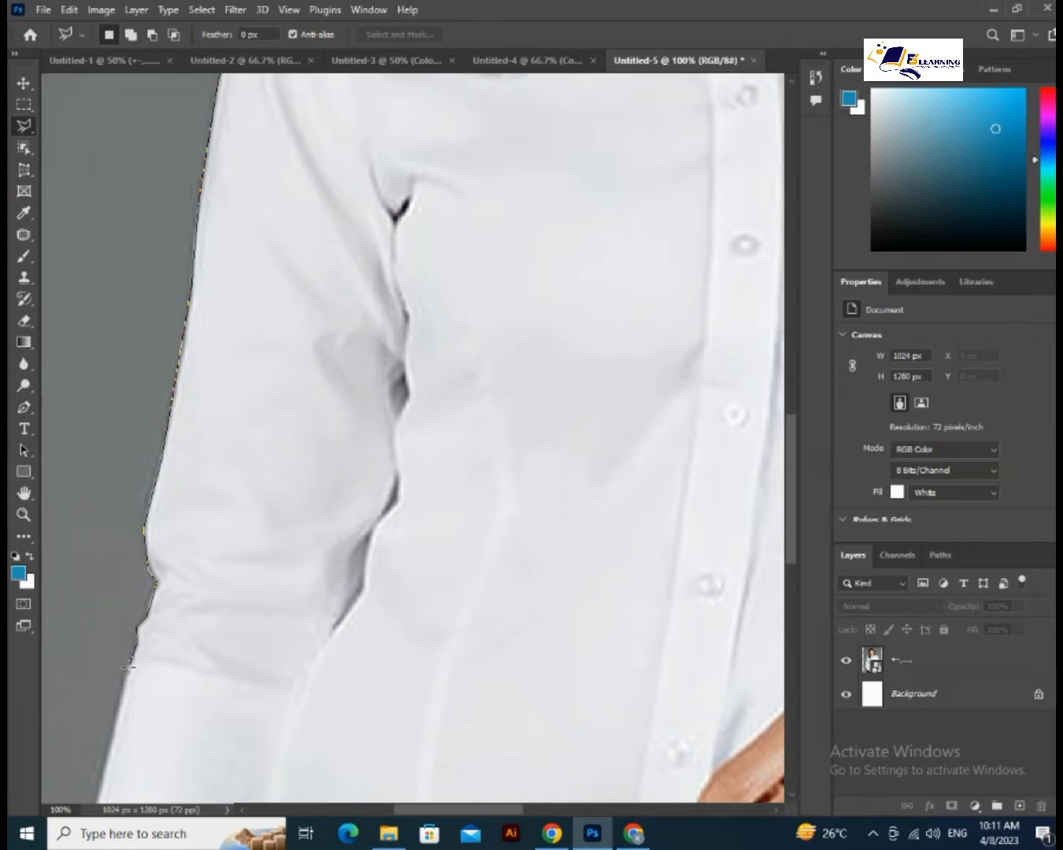
scroll(96, 709, "down", 5)
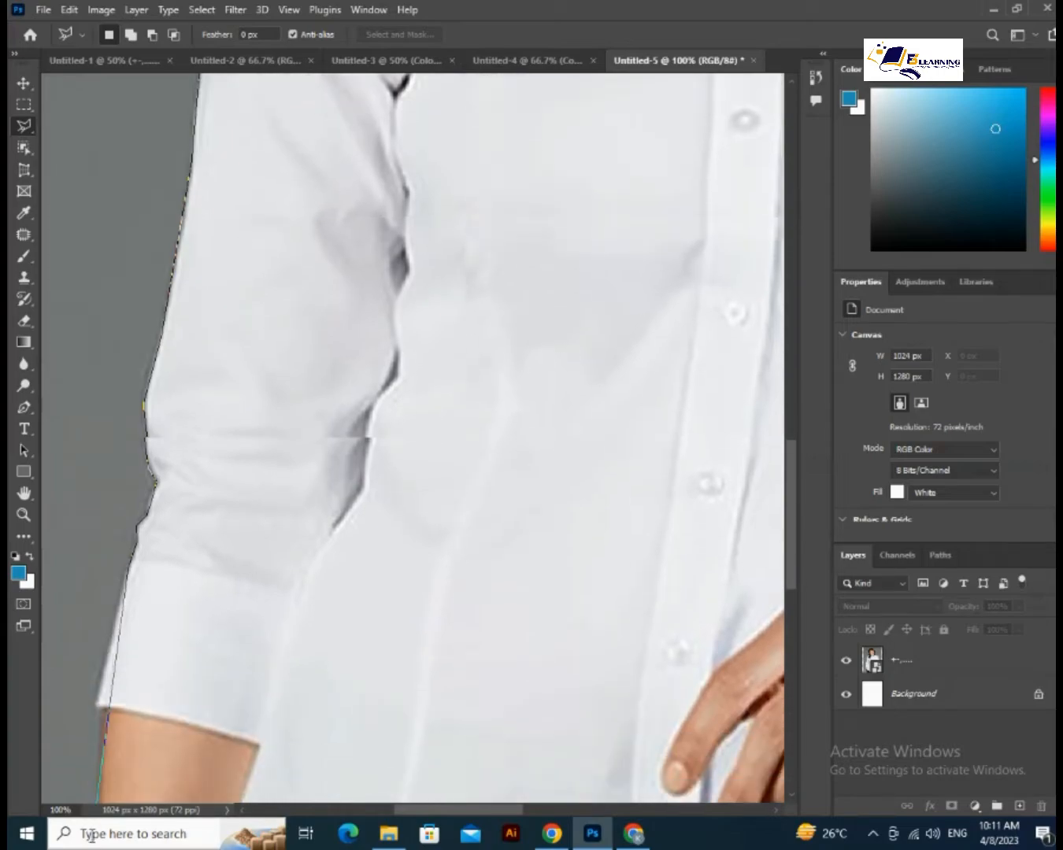
left_click(99, 669)
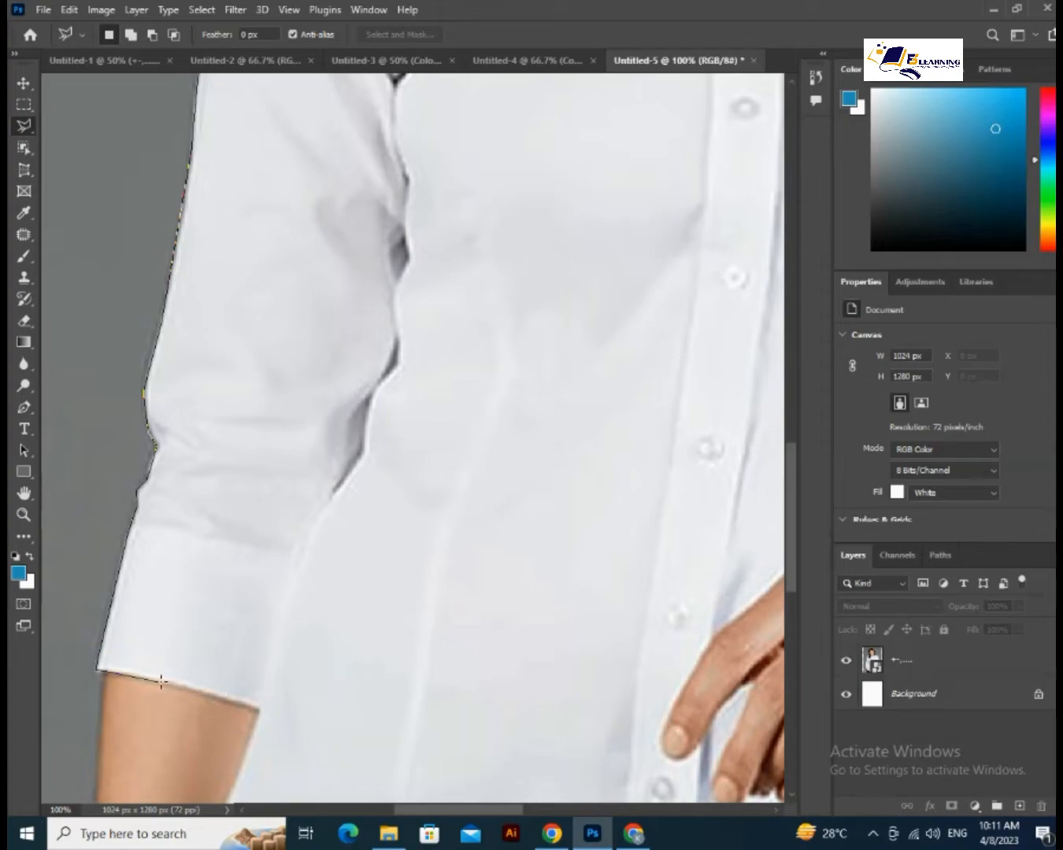
left_click(262, 712)
Step: Continue the lasso outline from the left cuff corner down the shirt side and along the curved hem to the button placket
scroll(243, 764, "down", 5)
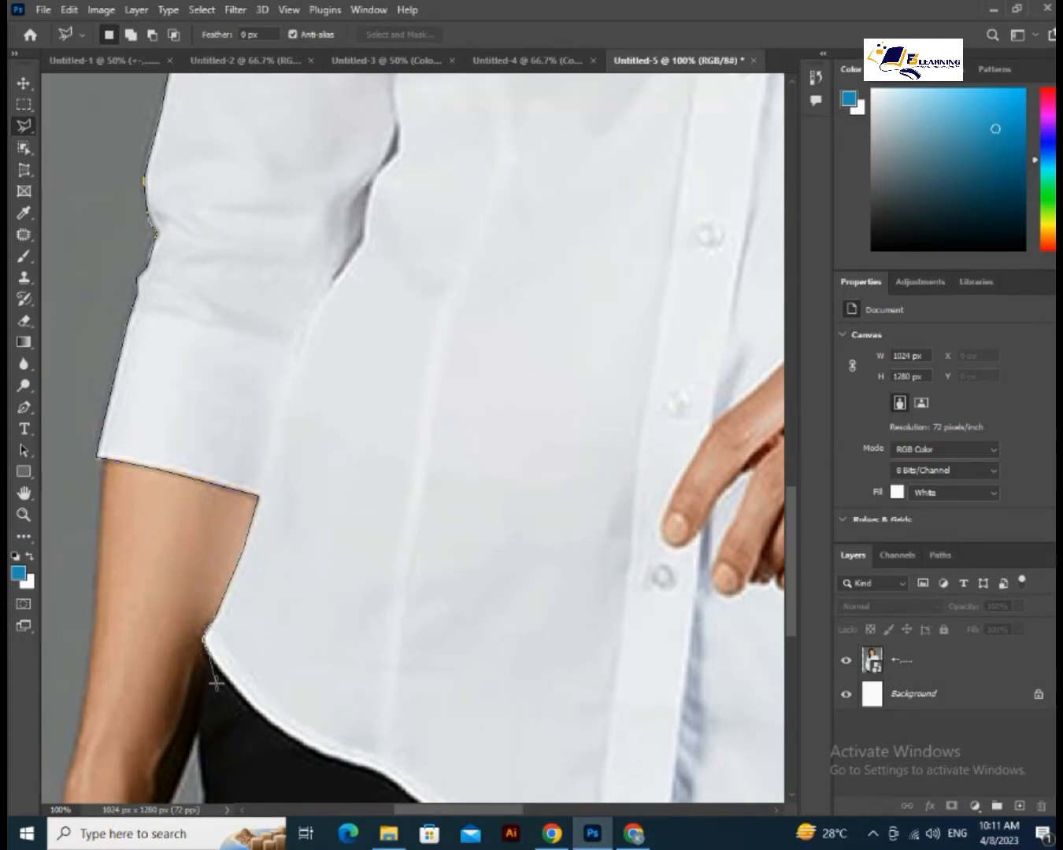
left_click(258, 711)
left_click(297, 746)
left_click(382, 772)
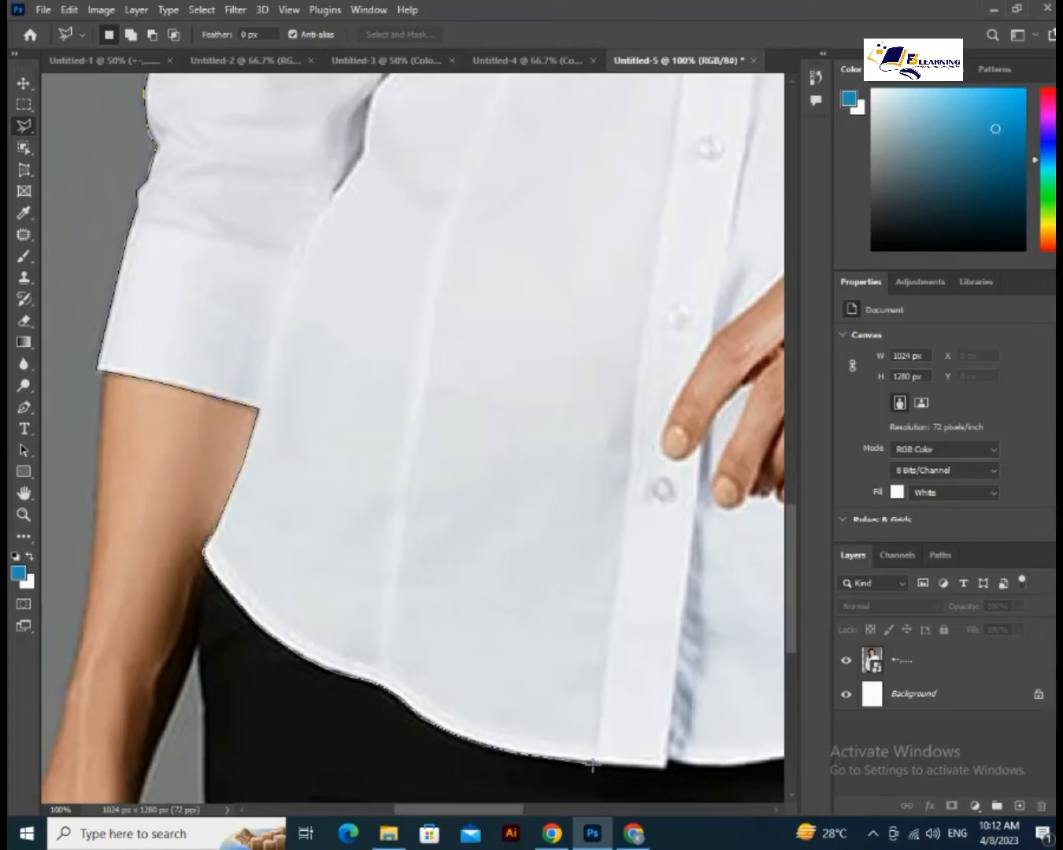
left_click(665, 767)
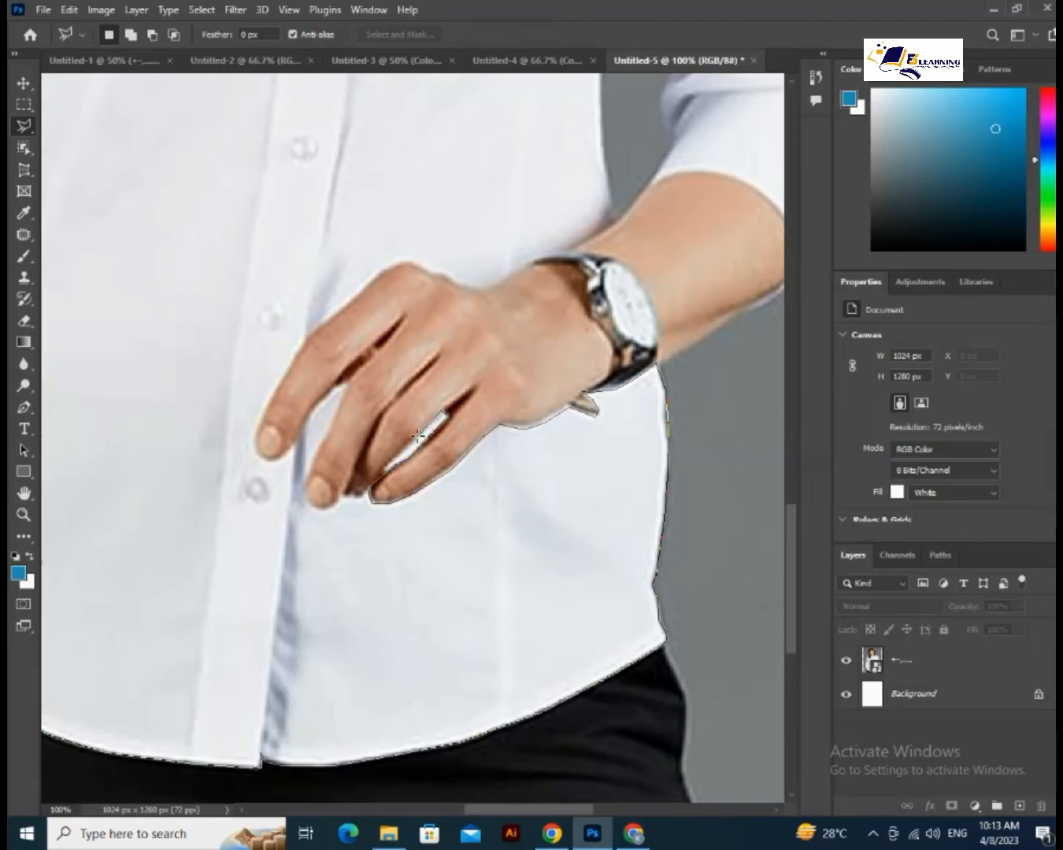
Step: Trace the lasso outline around the fingers and along the back of the hand to the wrist, leaving the hand outside the shirt
left_click(385, 470)
left_click(346, 383)
left_click(253, 439)
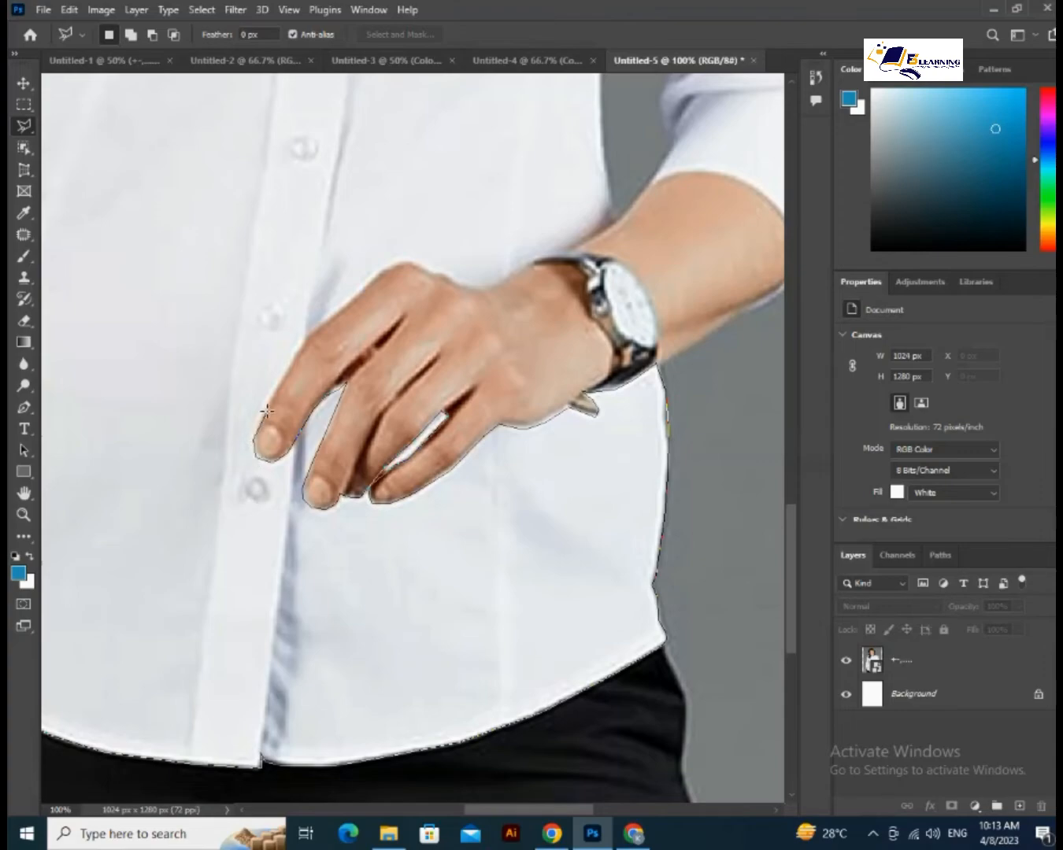
left_click(320, 320)
left_click(422, 264)
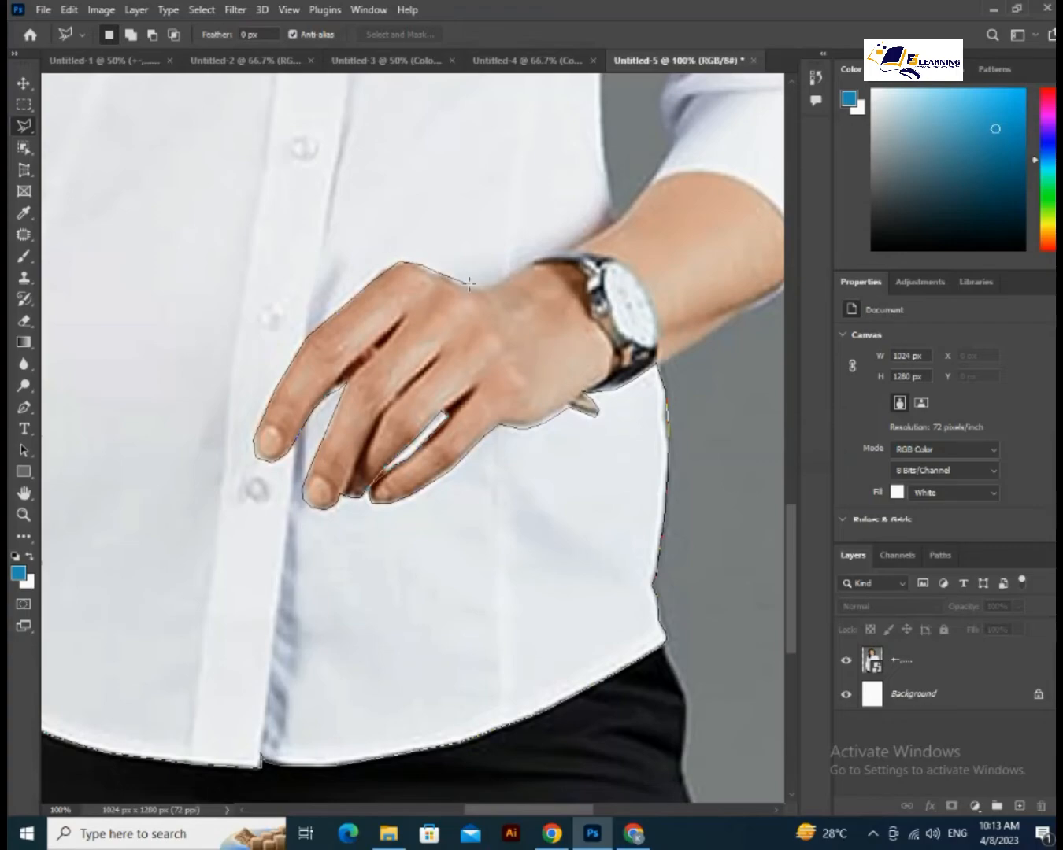
left_click(477, 290)
left_click(529, 262)
Step: Trace the lasso outline up the torso side and back down the inner sleeve, excluding the gap under the arm
left_click(621, 216)
left_click(607, 193)
left_click(601, 132)
mouse_move(603, 27)
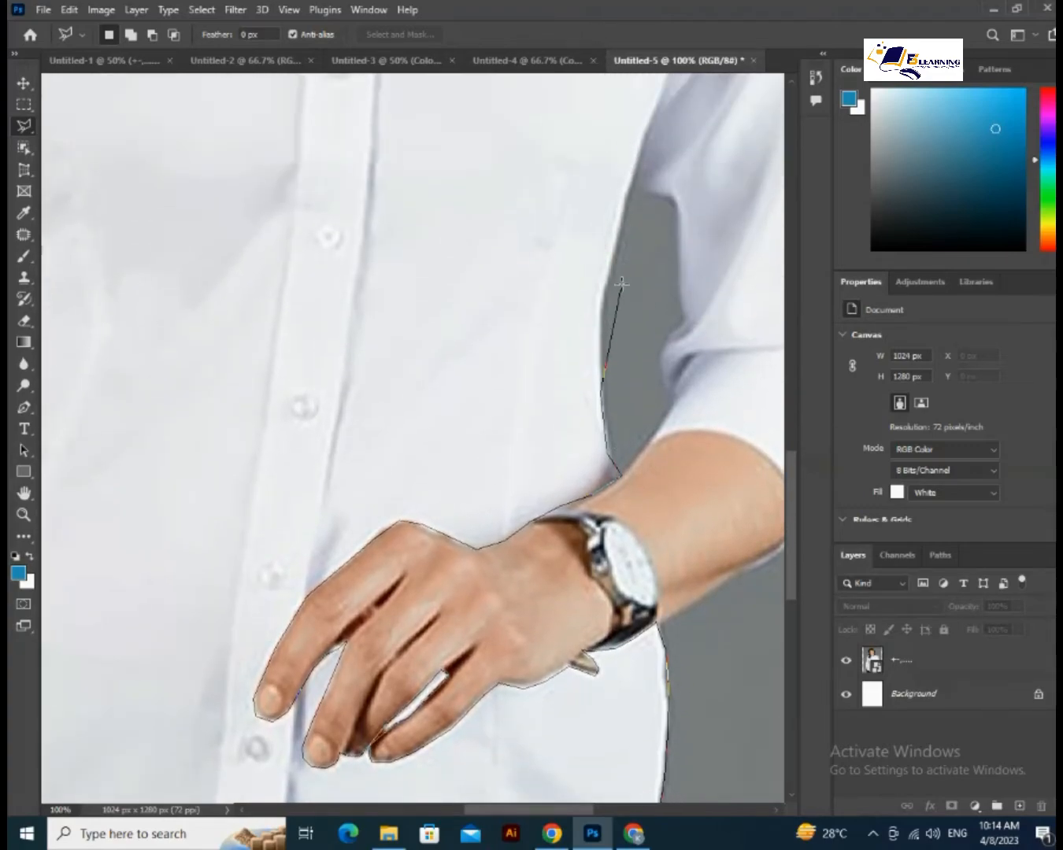
left_click(601, 320)
left_click(633, 170)
left_click(679, 331)
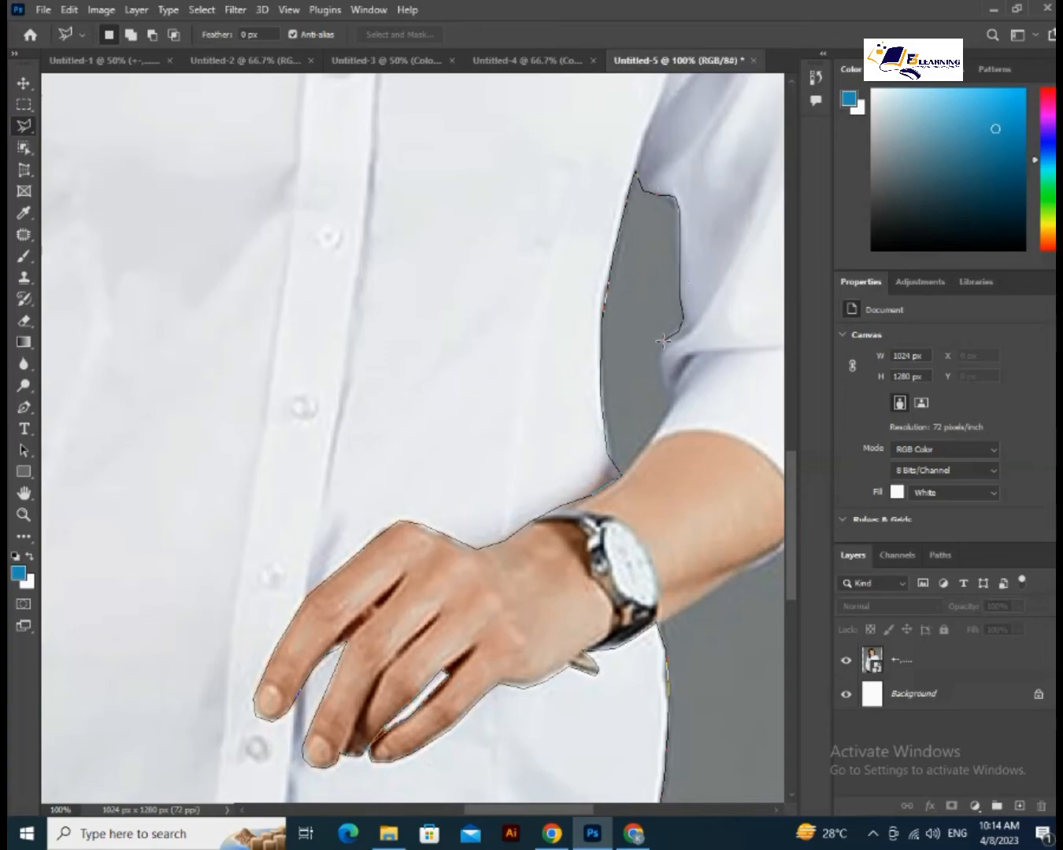
left_click(662, 341)
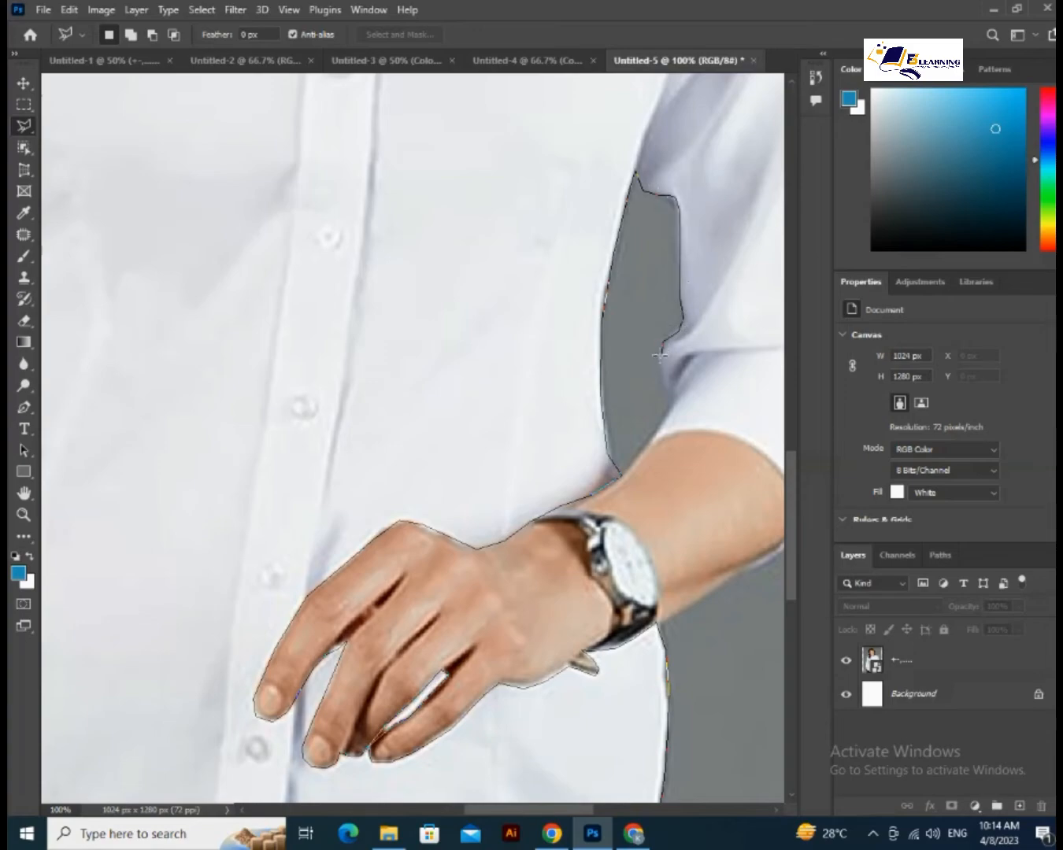
left_click(677, 396)
Step: Extend the lasso outline along the right cuff opening, then up the outer edge of the elbow
left_click_drag(764, 450, 583, 455)
left_click(589, 452)
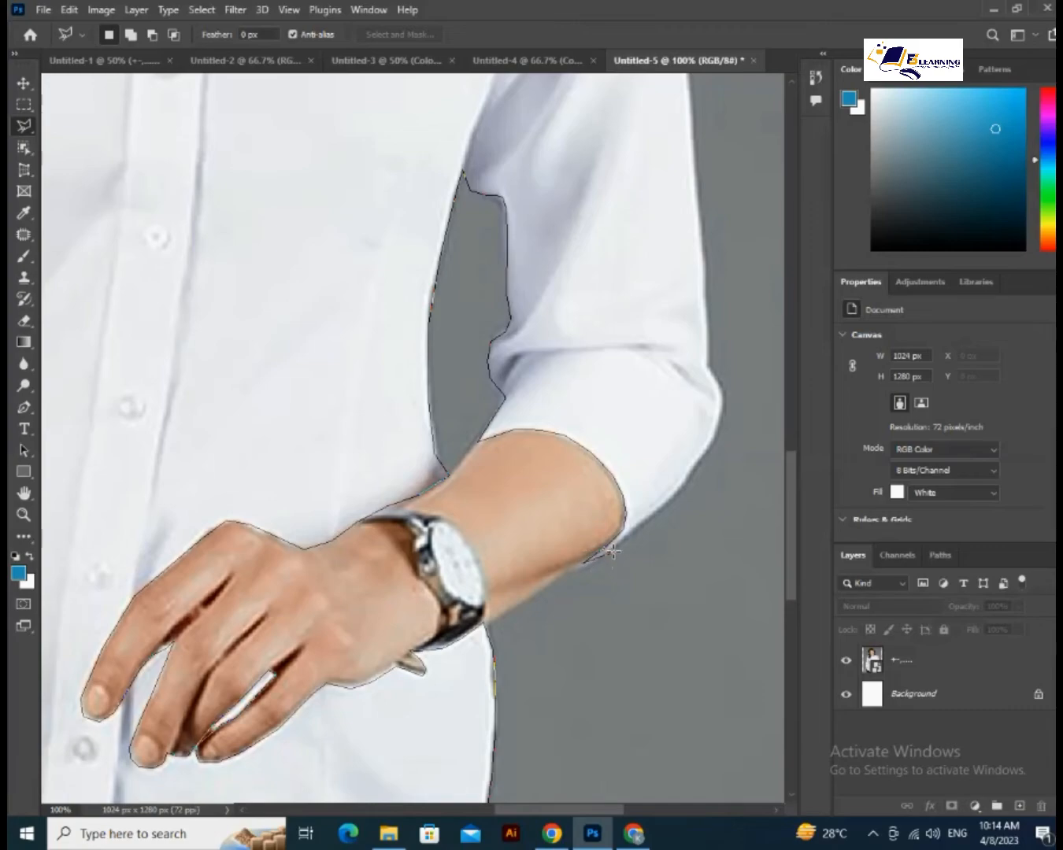
left_click(577, 569)
left_click(637, 529)
left_click(705, 274)
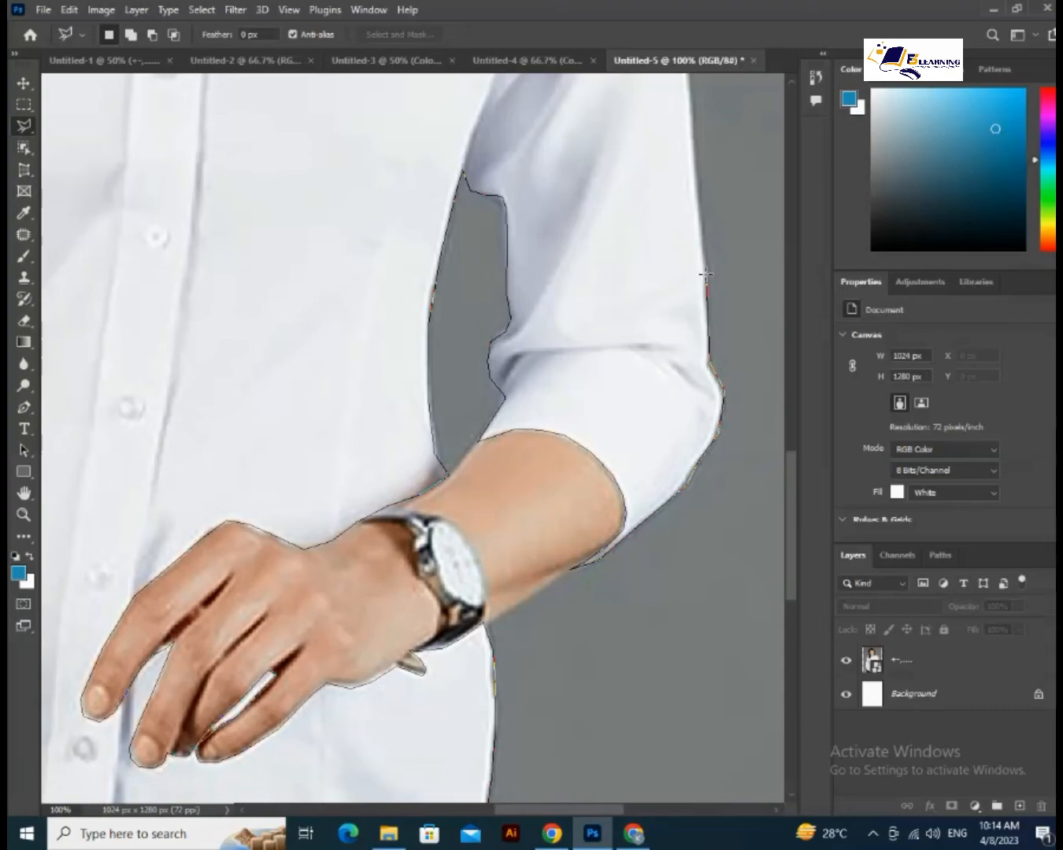
Step: Extend the lasso outline up the outer edge of the right upper sleeve towards the shoulder
left_click(699, 194)
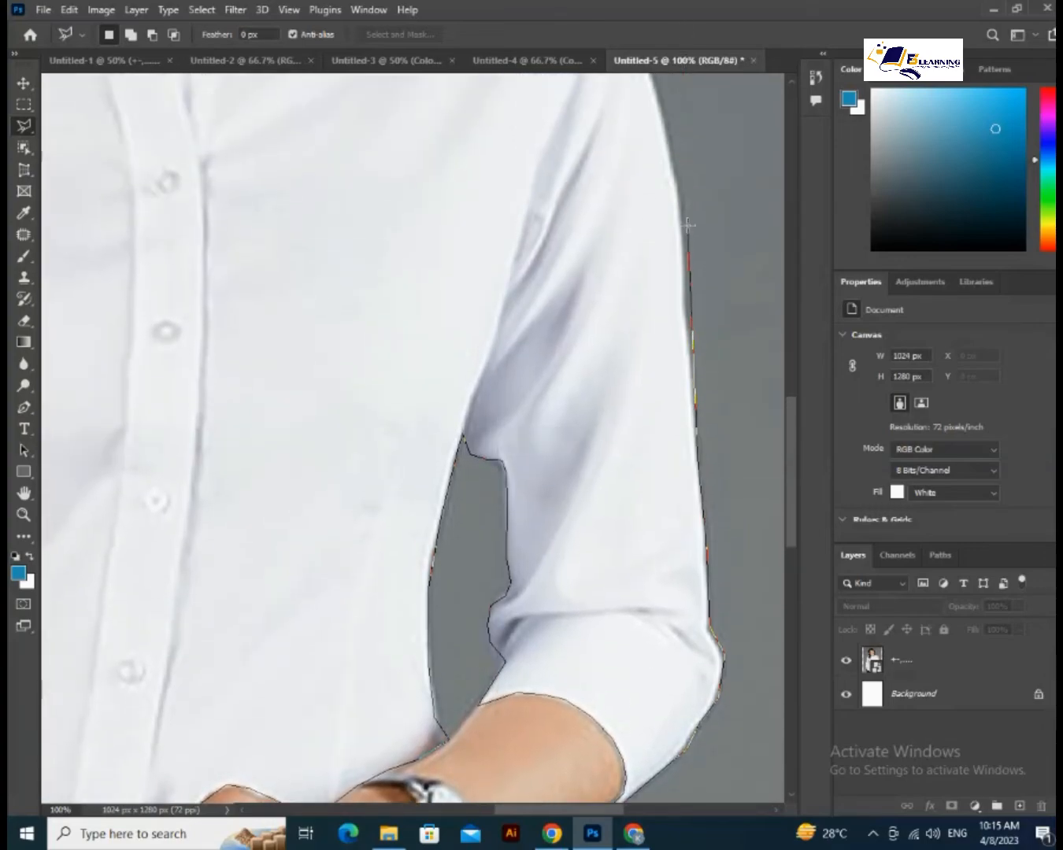
left_click(689, 328)
left_click(684, 304)
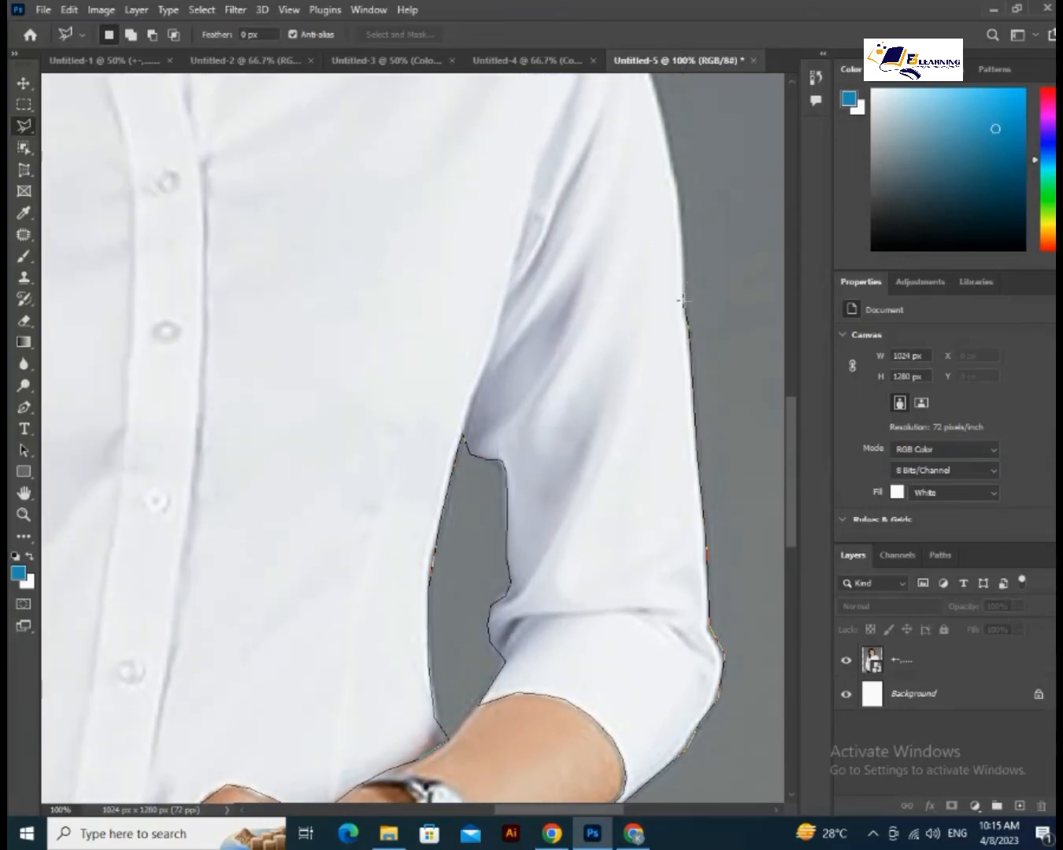
left_click(682, 215)
left_click(675, 170)
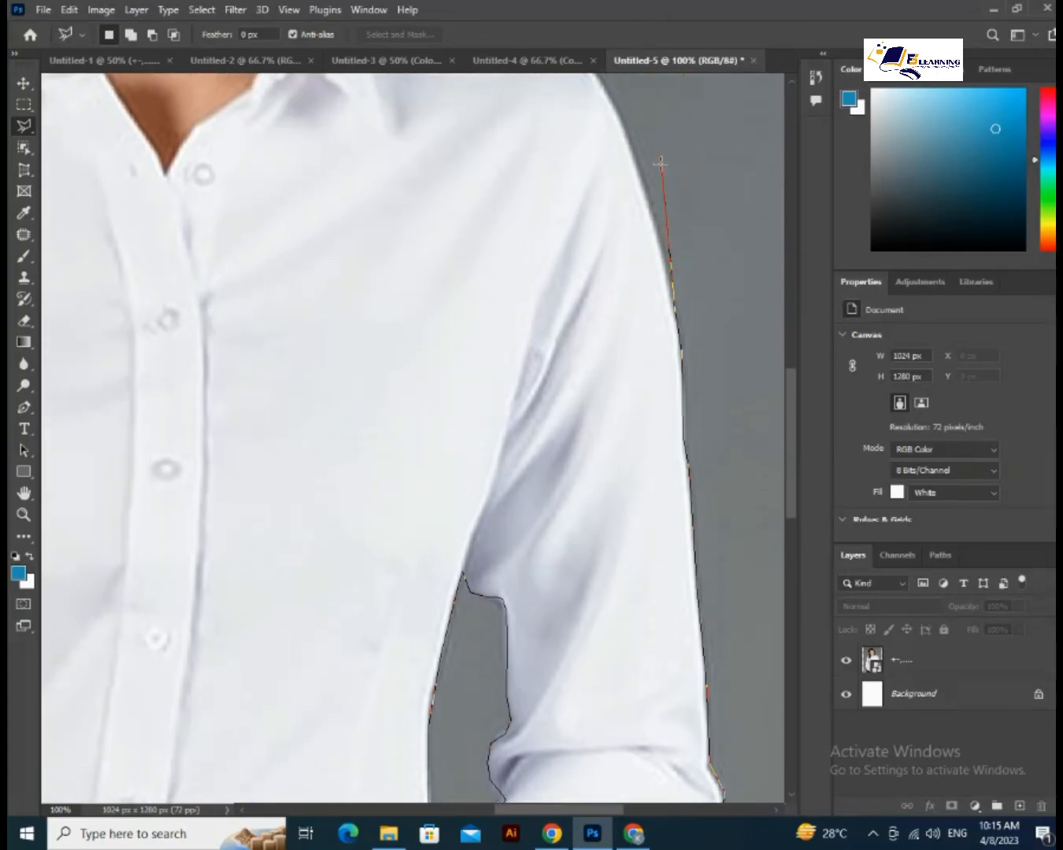
left_click(659, 235)
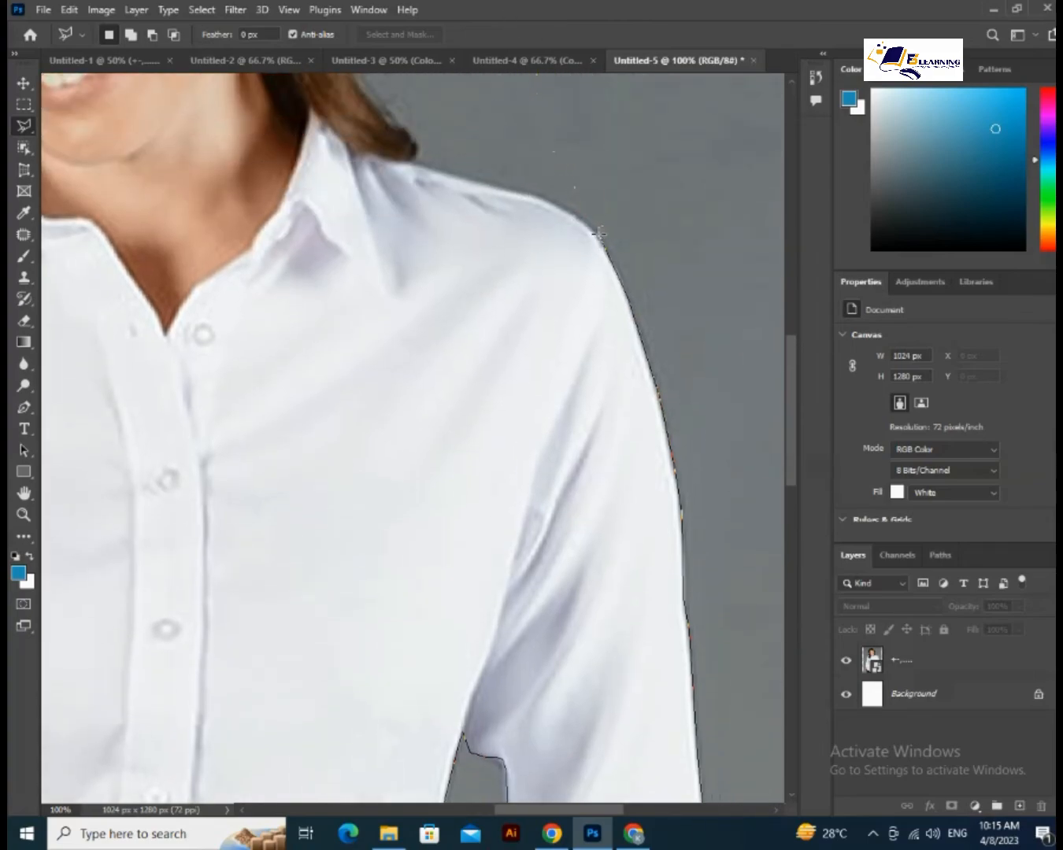
Step: Trace the lasso outline over the right shoulder, beneath the hair, to the top of the collar
left_click(599, 235)
left_click(555, 202)
left_click(349, 146)
left_click(308, 100)
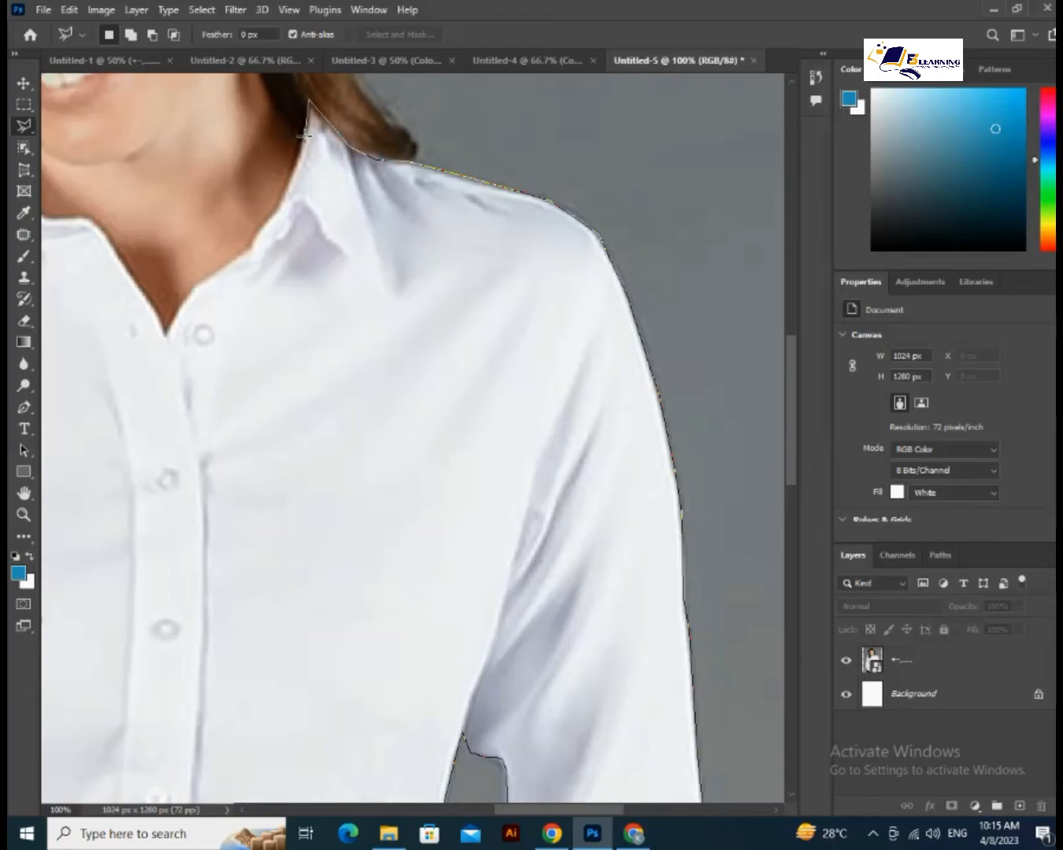
Step: Trace the lasso outline down the right collar edge to the neckline's V point and up its opposite side
left_click(306, 140)
left_click(275, 214)
left_click(257, 228)
left_click(195, 283)
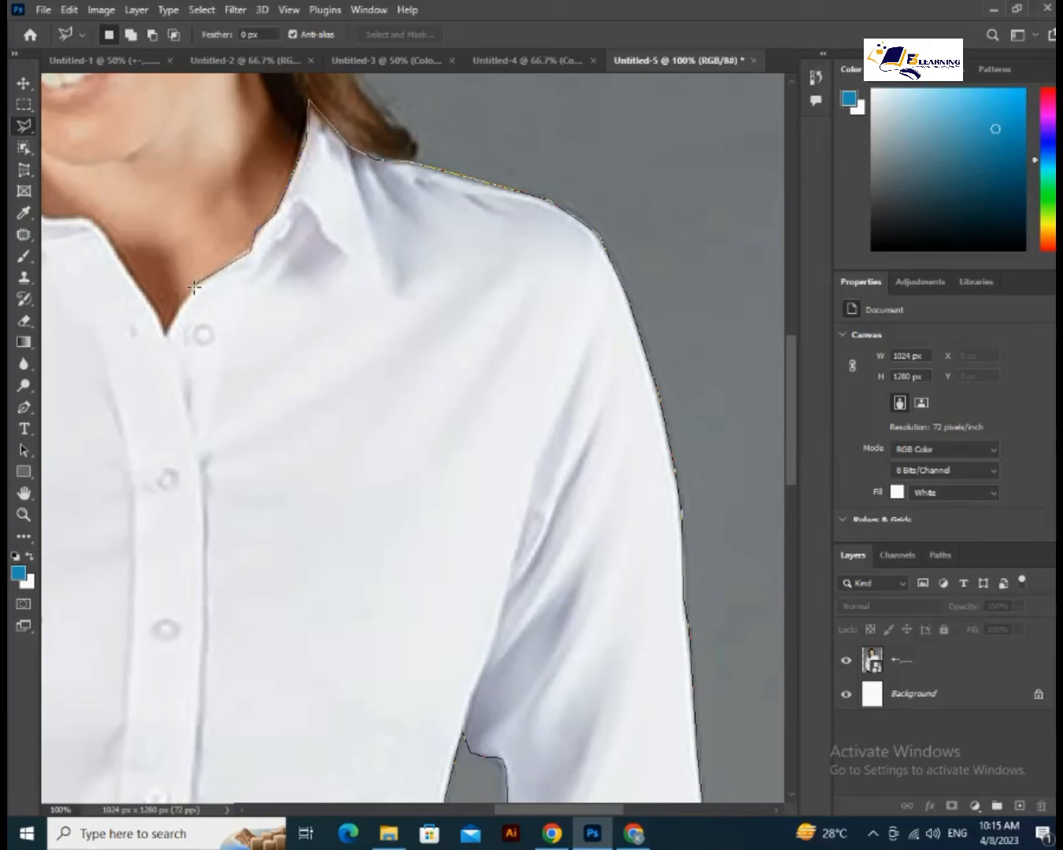
left_click(164, 331)
left_click(100, 226)
left_click(85, 215)
Step: Trace the lasso outline around the left collar, over its tip and down its edge beside the hair
left_click_drag(63, 215, 209, 225)
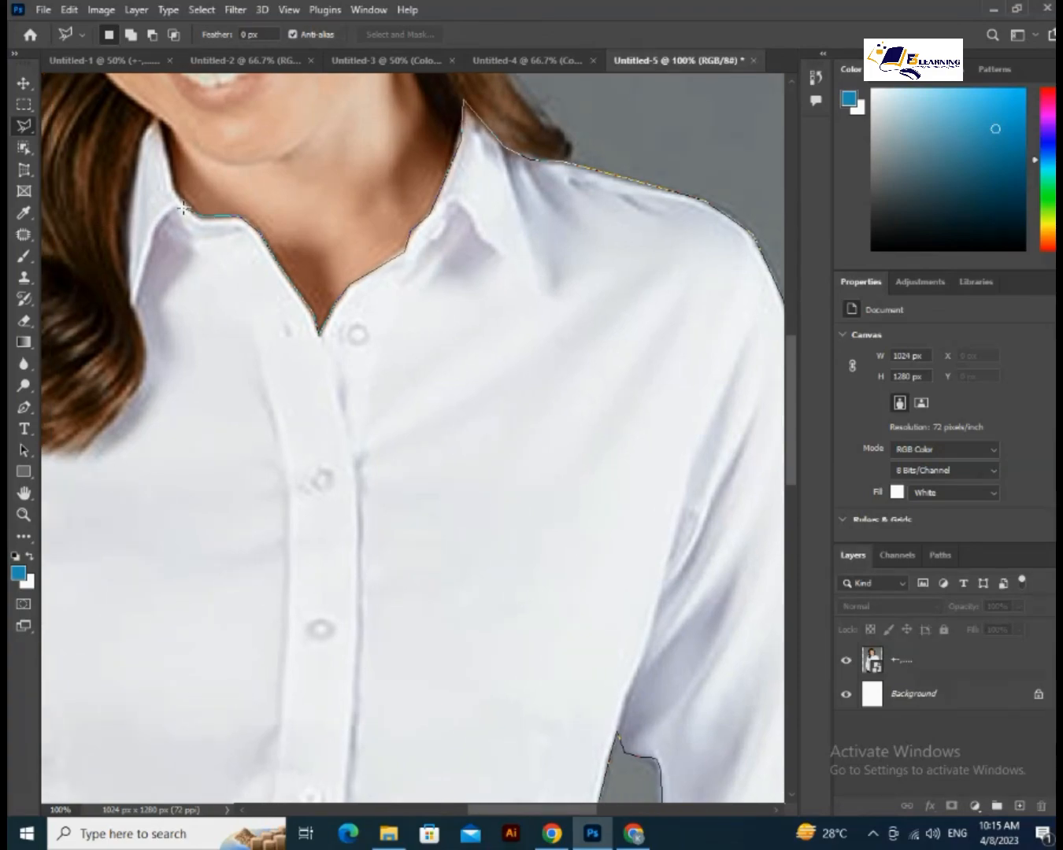
left_click(198, 213)
left_click(175, 191)
left_click(155, 117)
left_click(139, 135)
left_click(139, 310)
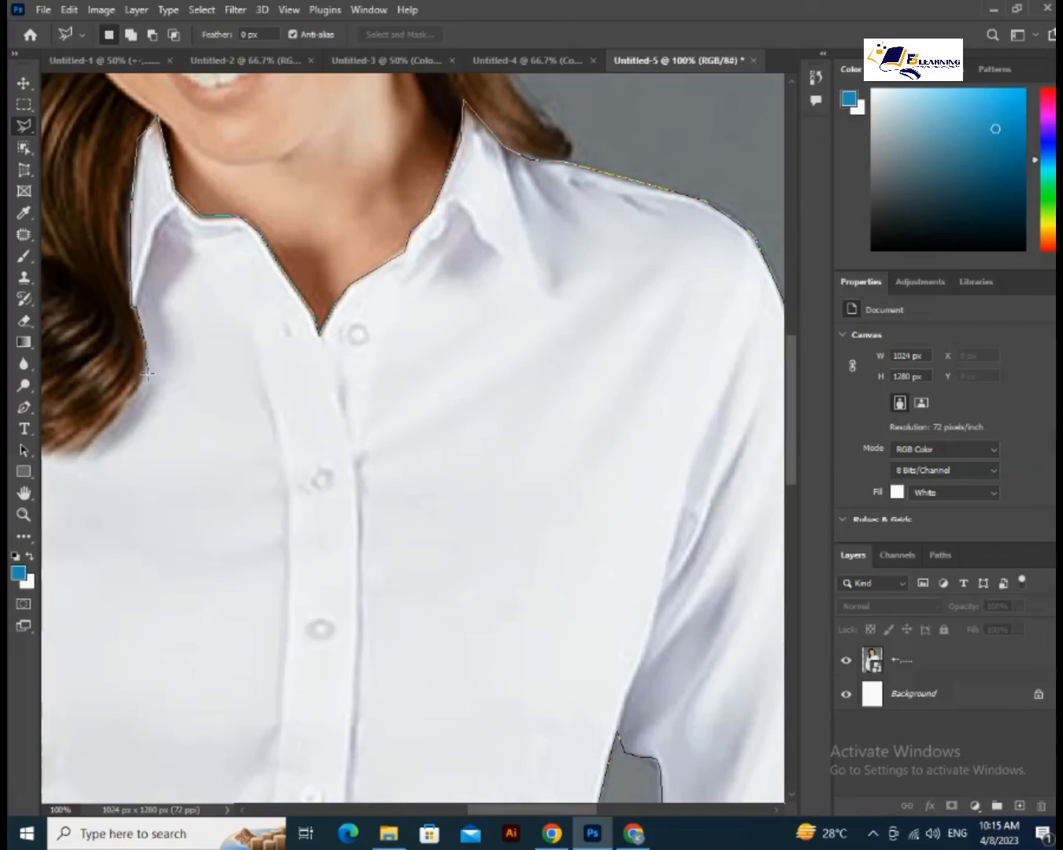
Step: Trace the lasso outline around the lower edge and jagged strands of the hair curl resting on the shirt
left_click(145, 375)
left_click(132, 406)
left_click(72, 460)
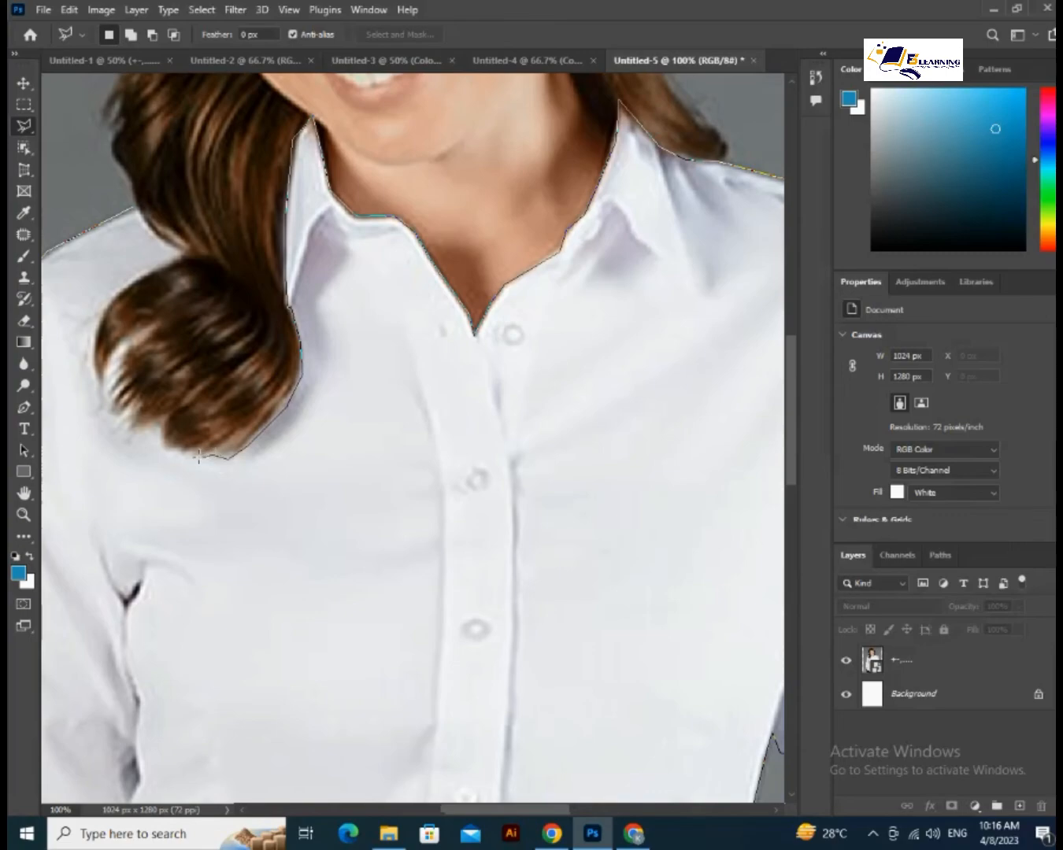
left_click(198, 457)
left_click(199, 450)
left_click(187, 449)
left_click(170, 451)
left_click(164, 418)
left_click(110, 412)
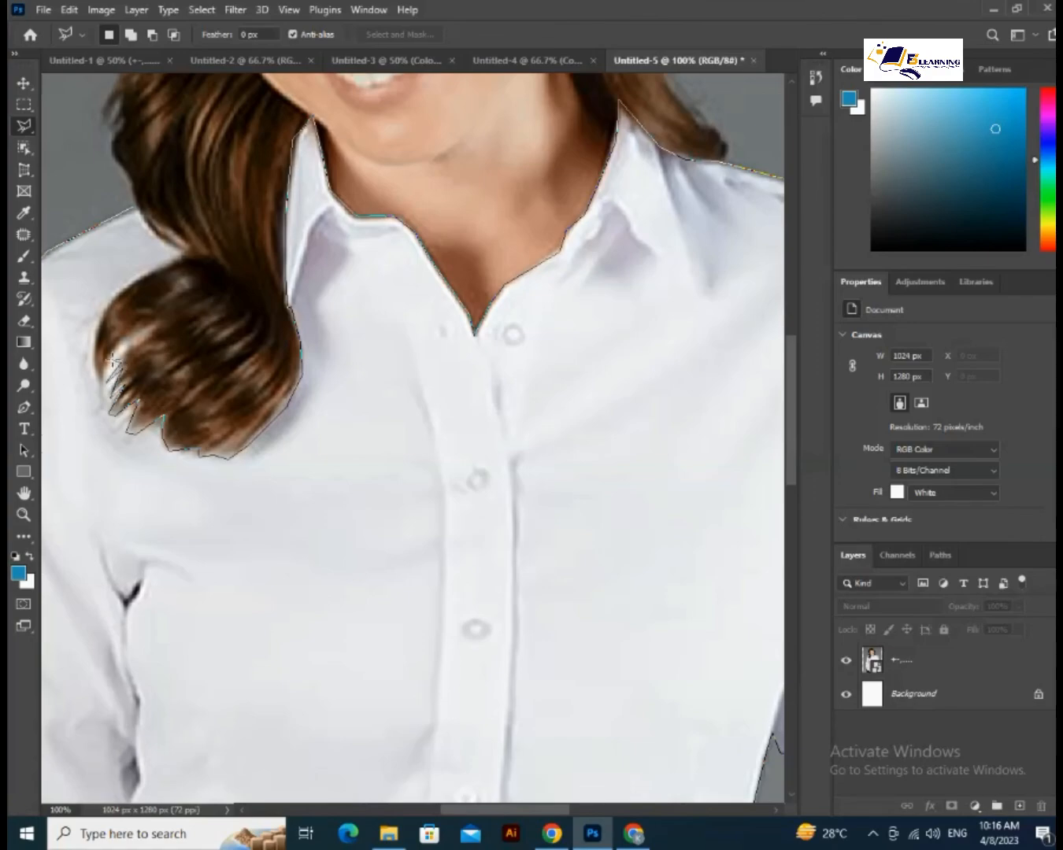
Step: Trace the outer and upper edges of the hair curl back to the shoulder and close the shirt selection
left_click(133, 335)
left_click(93, 340)
left_click(107, 303)
left_click(139, 279)
key("Escape")
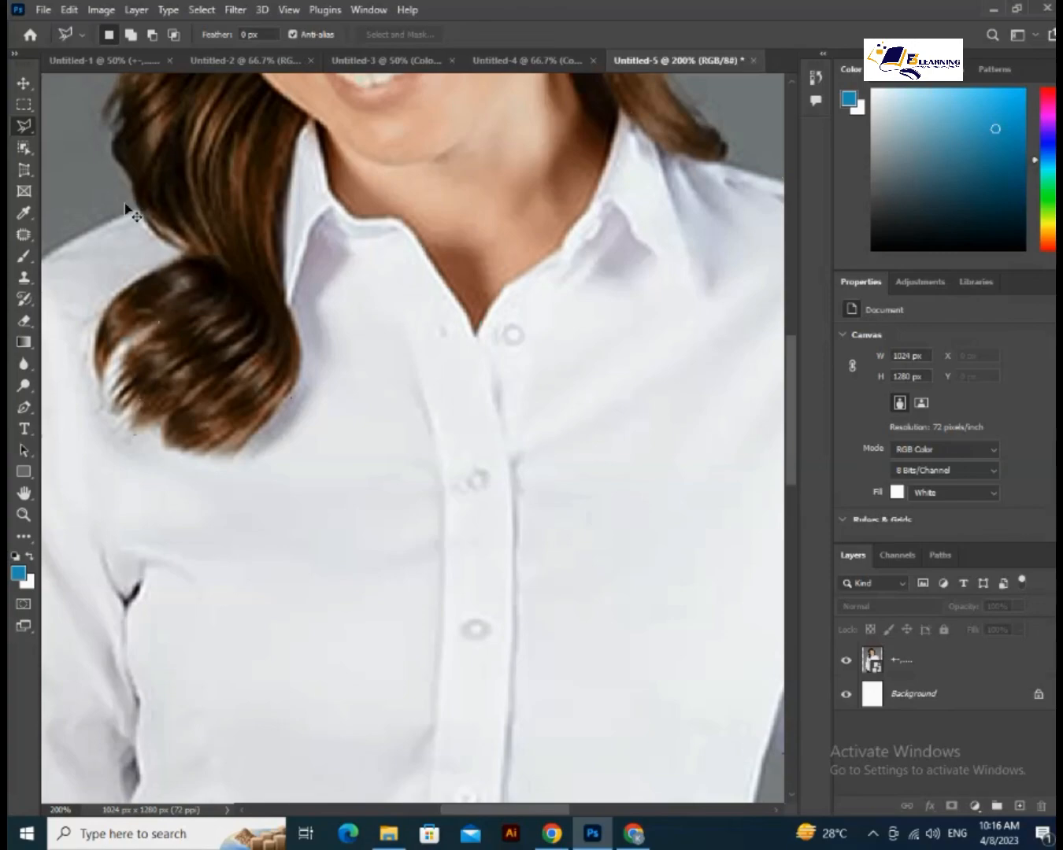
left_click(142, 223)
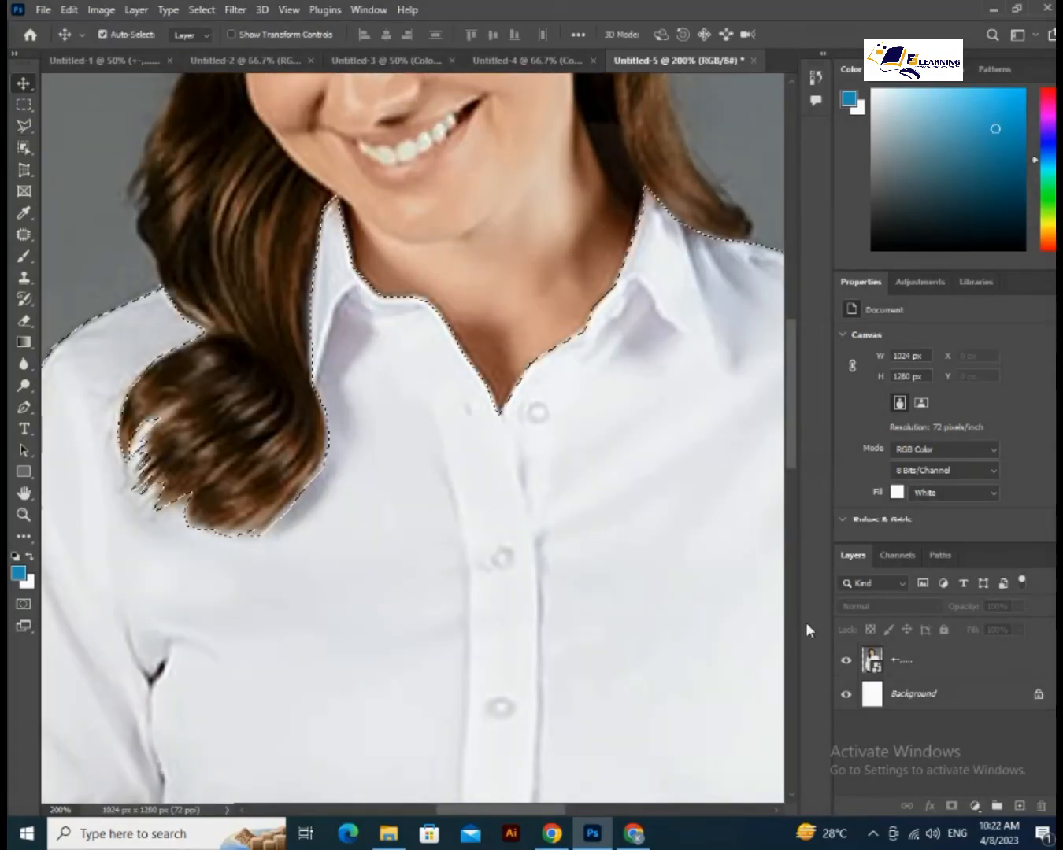
key("ctrl+minus")
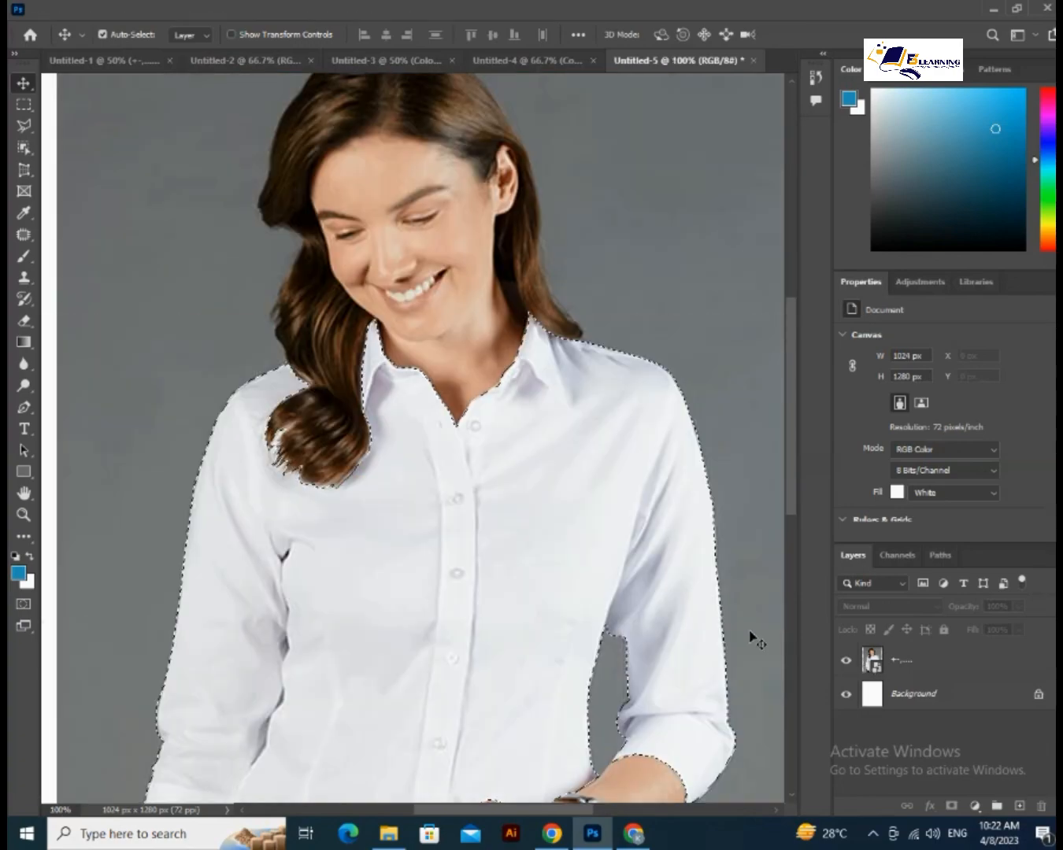
key("ctrl+minus")
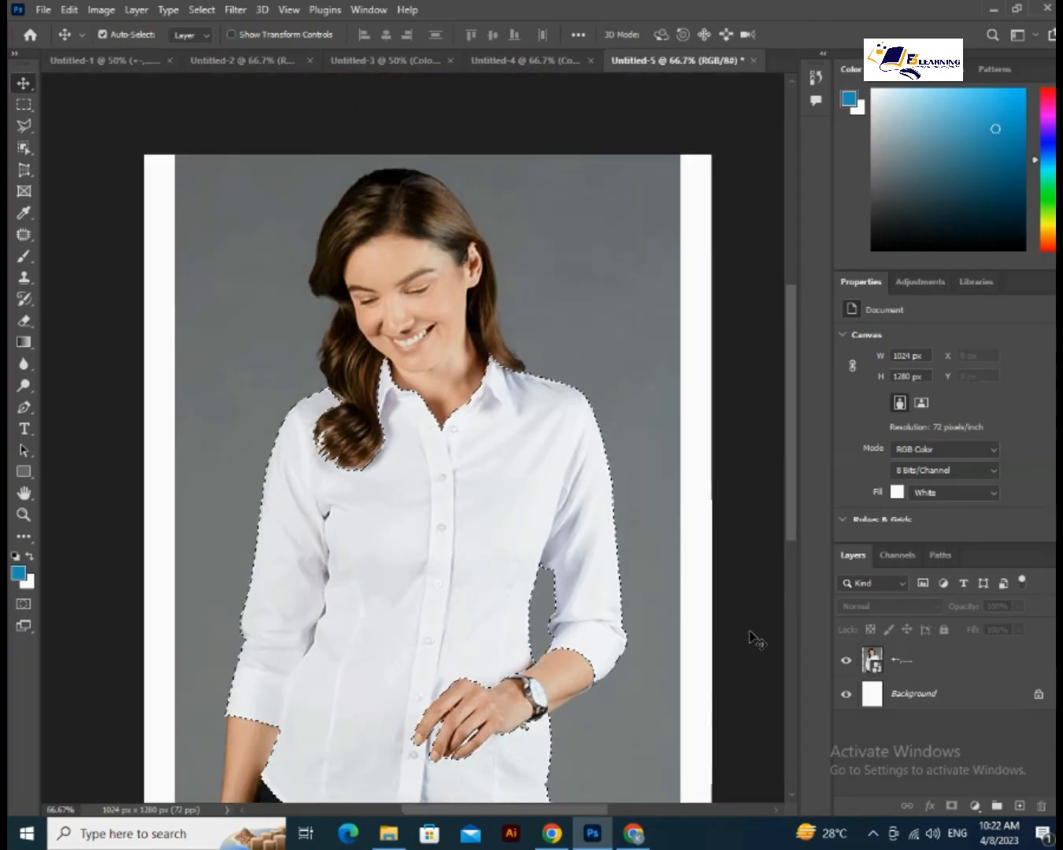
Step: Add a Solid Color fill layer over the selected shirt using the blue 2596bf
scroll(752, 637, "down", 5)
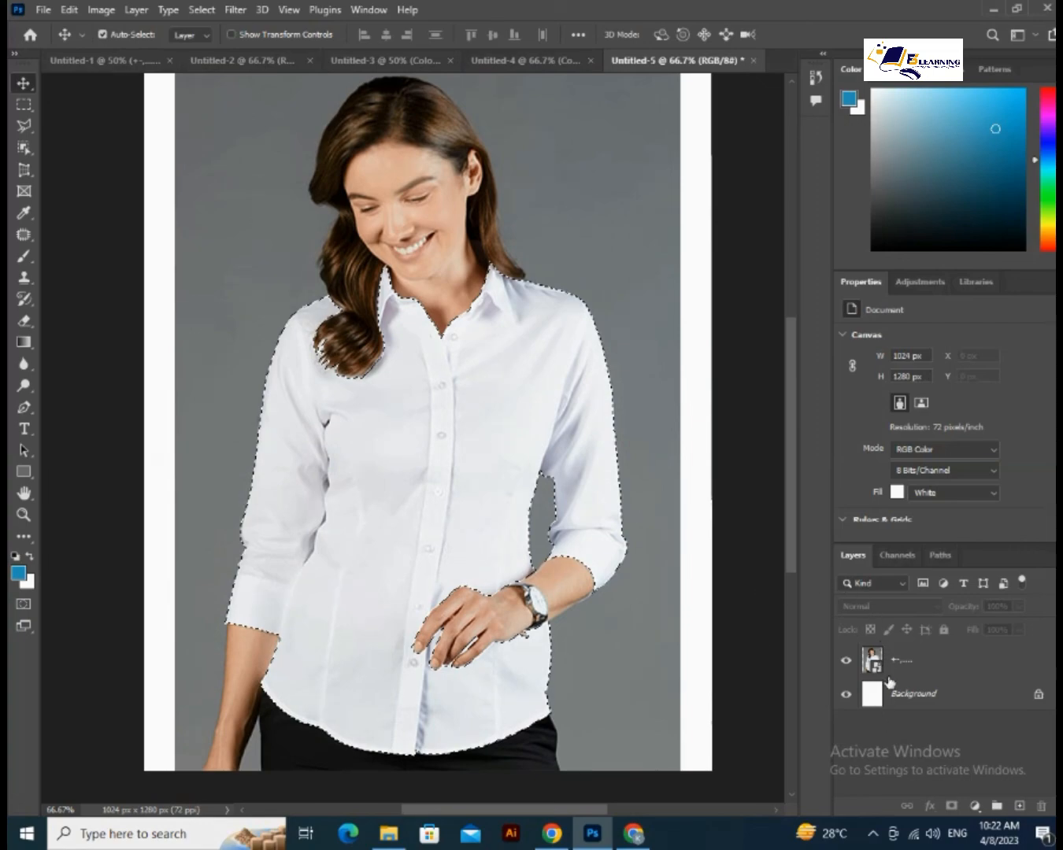
left_click(974, 806)
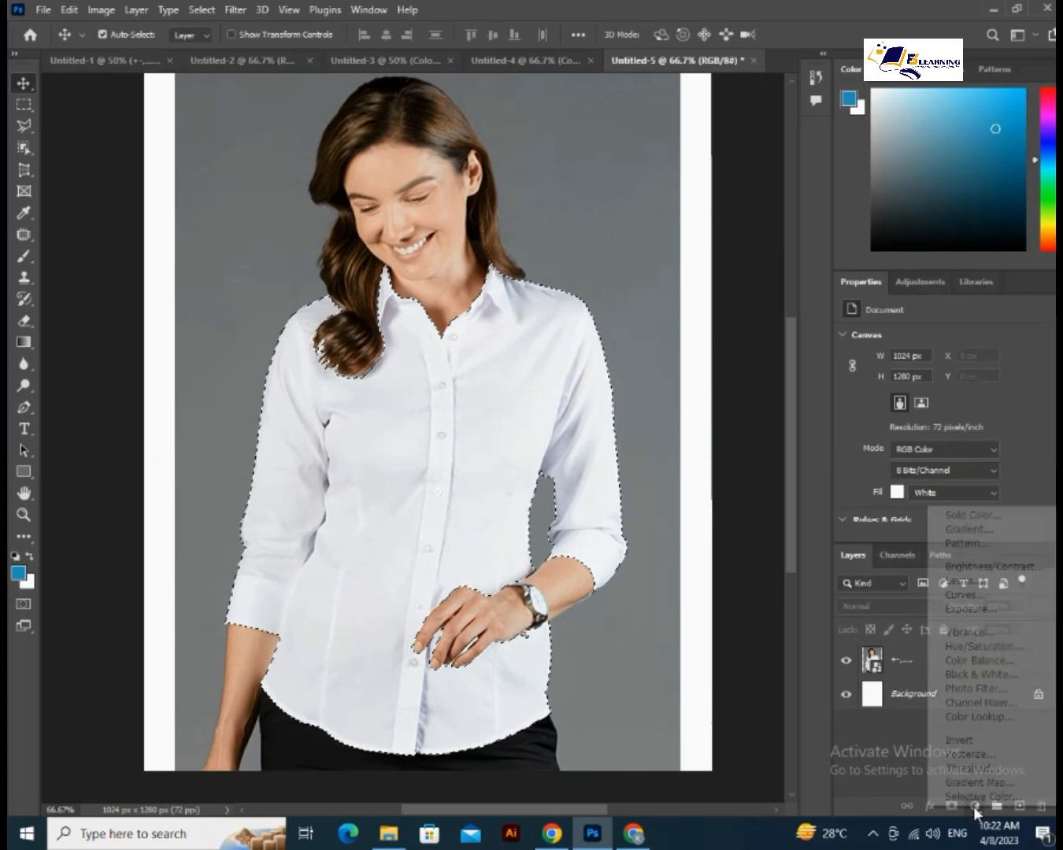
left_click(998, 516)
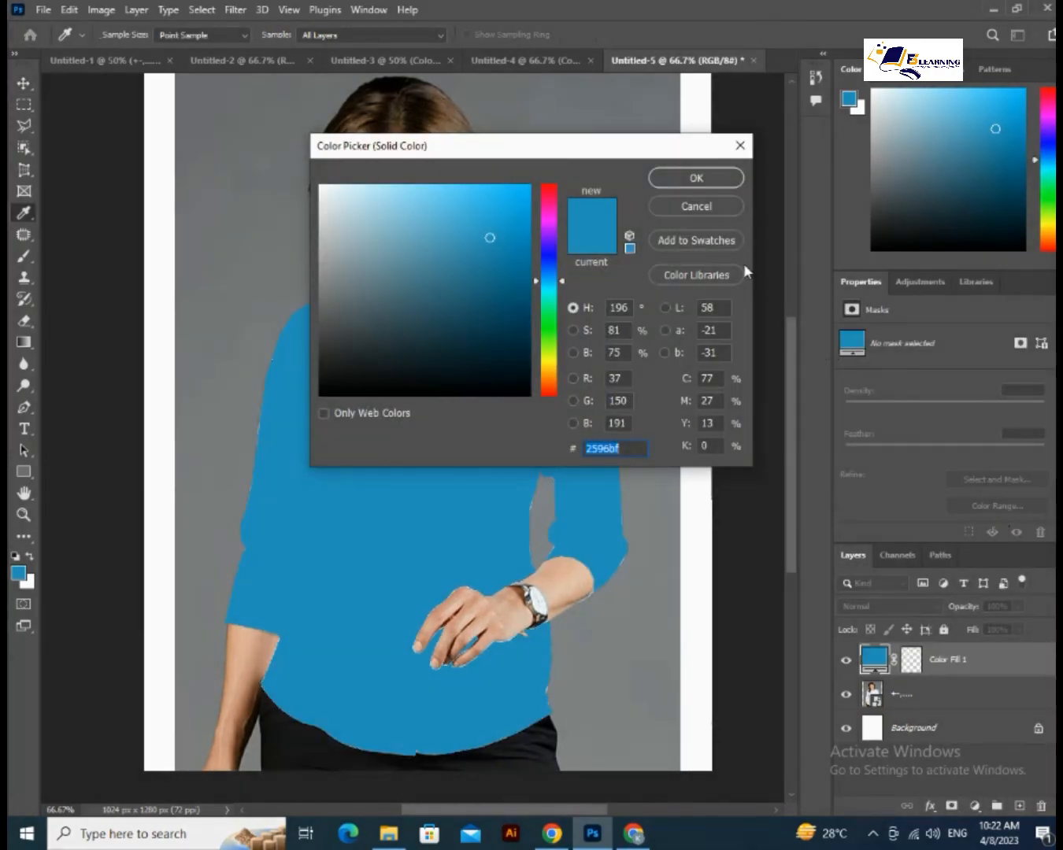
left_click(698, 179)
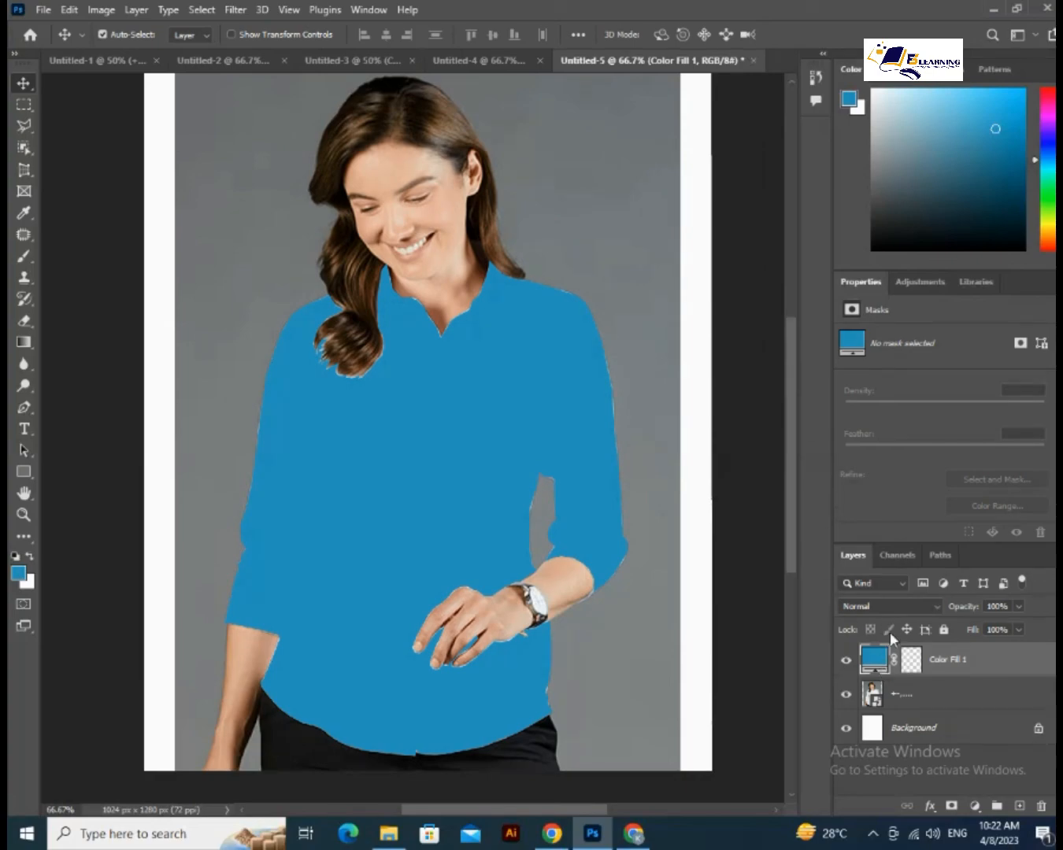
Step: Set the blue fill layer's blend mode to Linear Burn and make its layer mask active
left_click(933, 609)
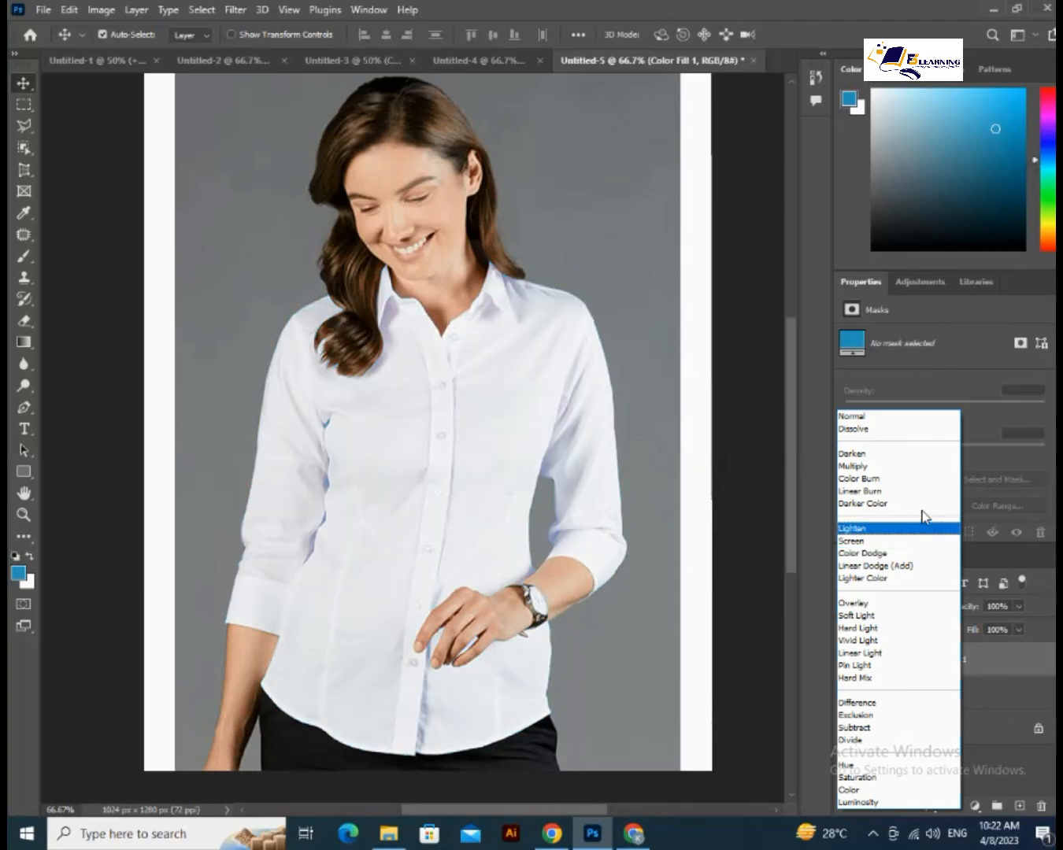
left_click(919, 494)
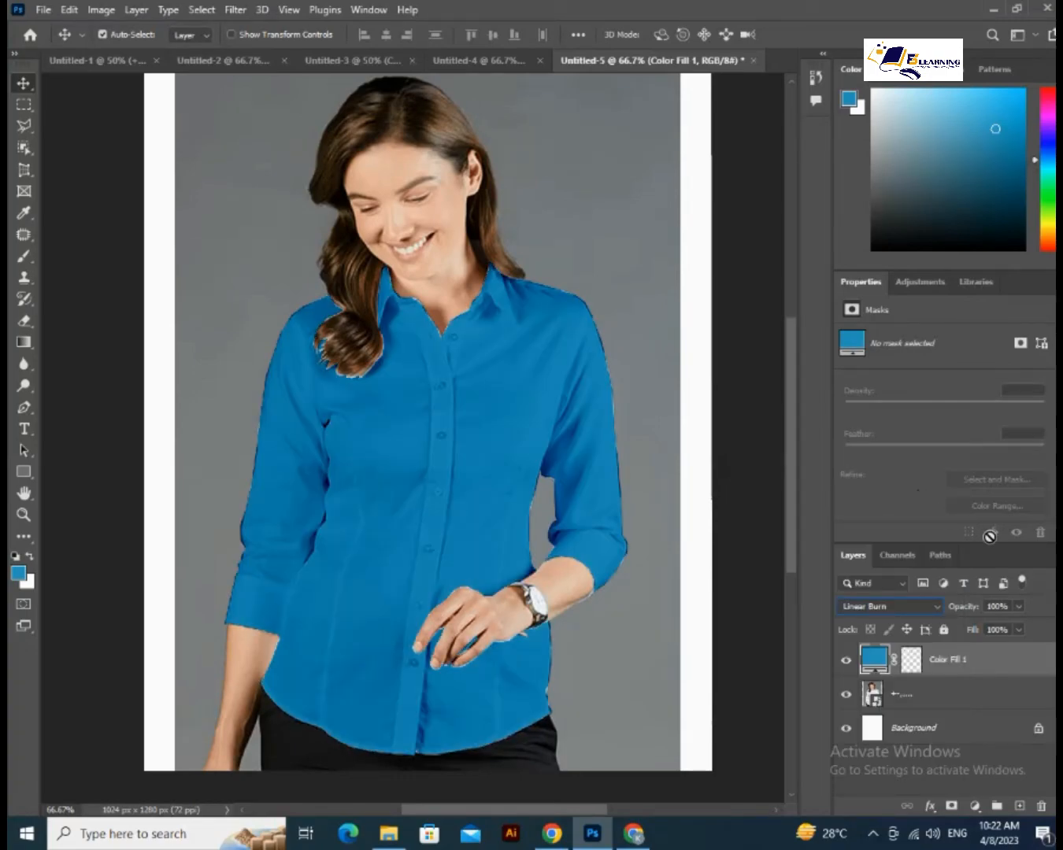
left_click(1021, 345)
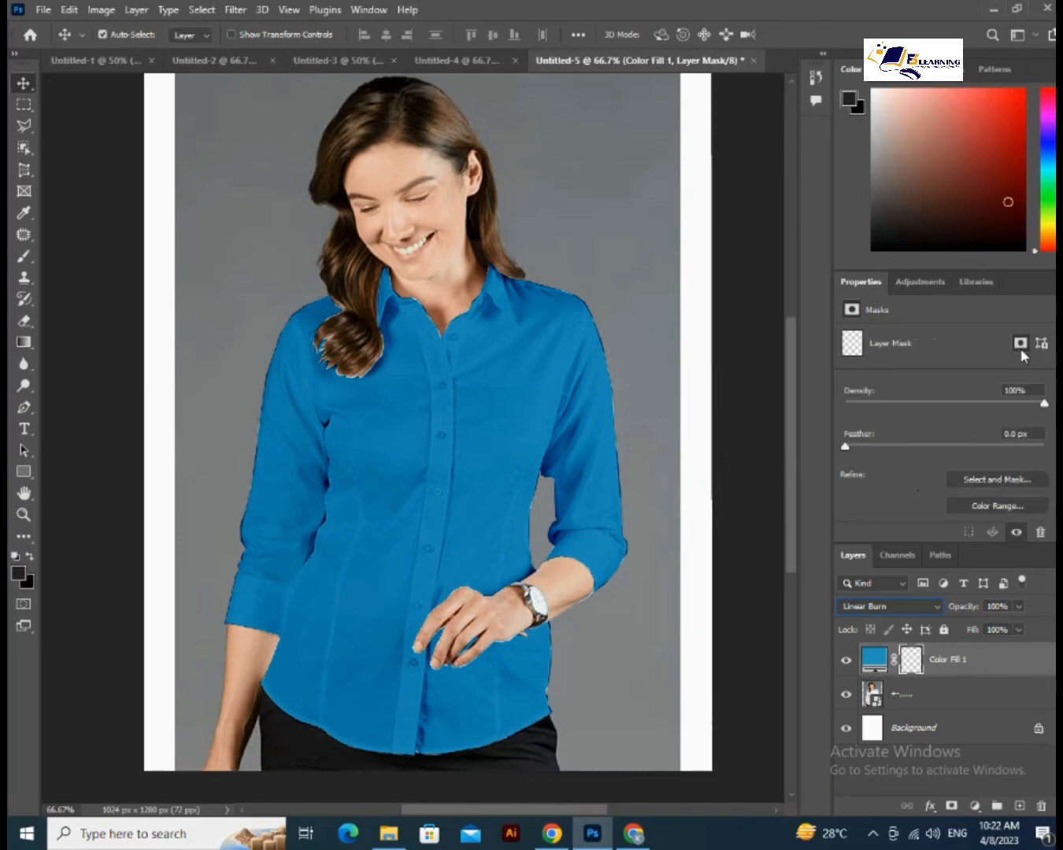